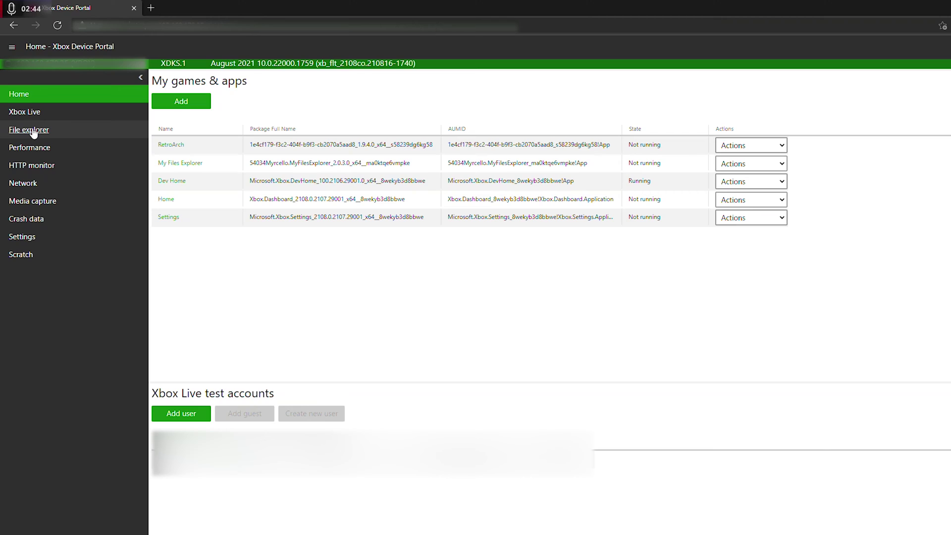
# Open Device Portal's File explorer and show the Browse instructions for the DevelopmentFiles share.
pyautogui.click(33, 132)
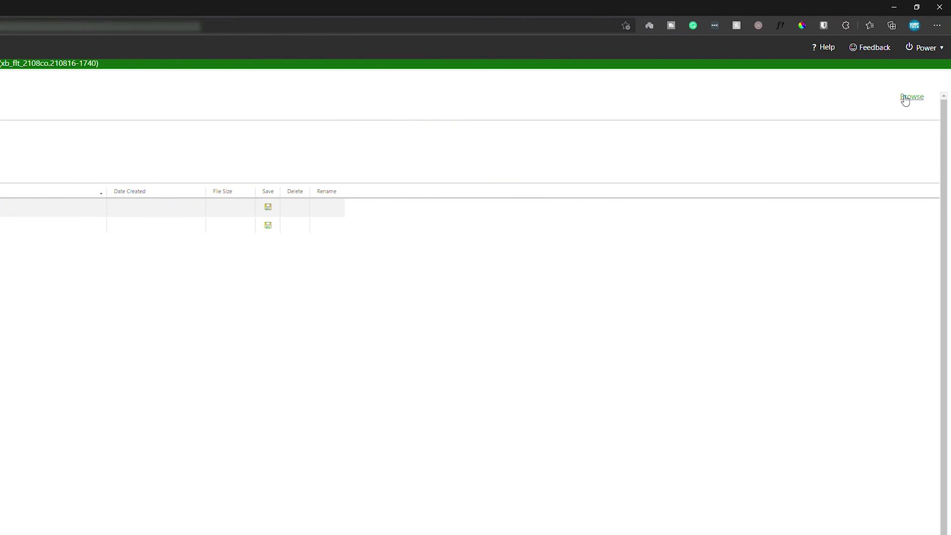
pyautogui.click(905, 100)
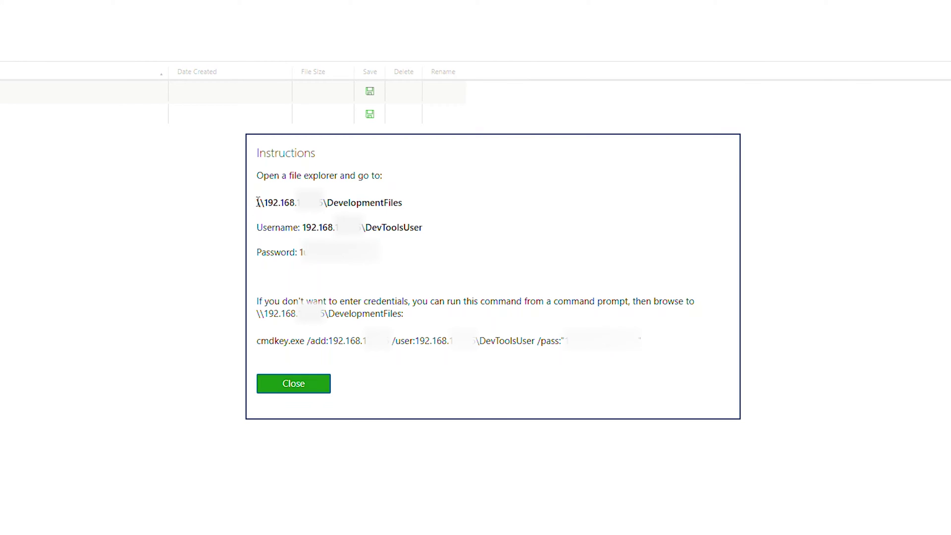
# Copy the \\…\DevelopmentFiles network path from the Instructions dialog.
pyautogui.moveTo(257, 202); pyautogui.dragTo(407, 200)
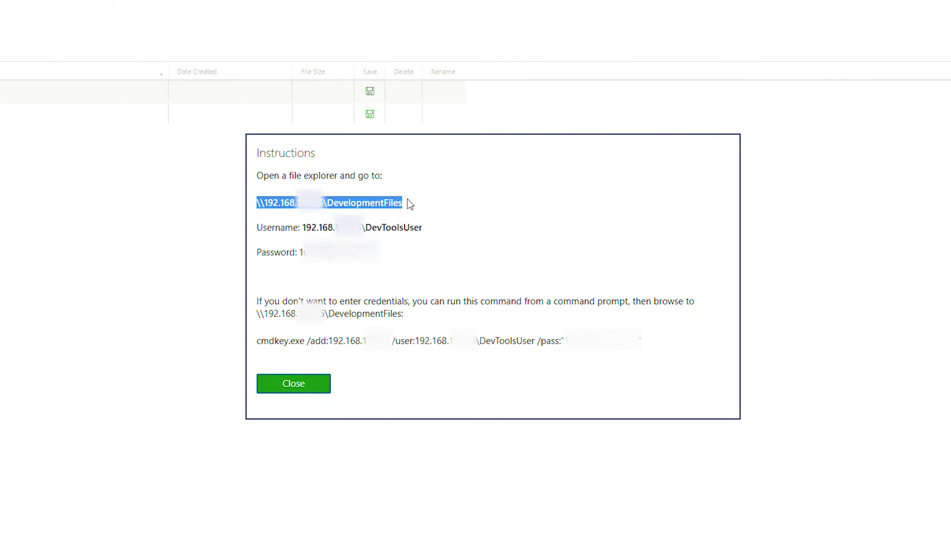
pyautogui.rightClick(349, 198)
pyautogui.click(369, 208)
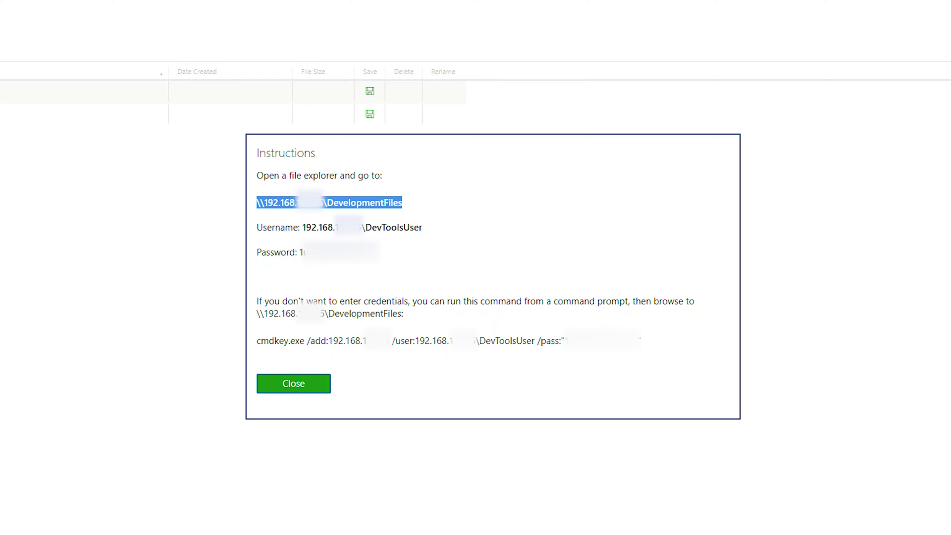
# Open the pasted DevelopmentFiles path in a new Explorer window, signing in with the console's credentials.
pyautogui.press('super+e')
pyautogui.click(489, 141)
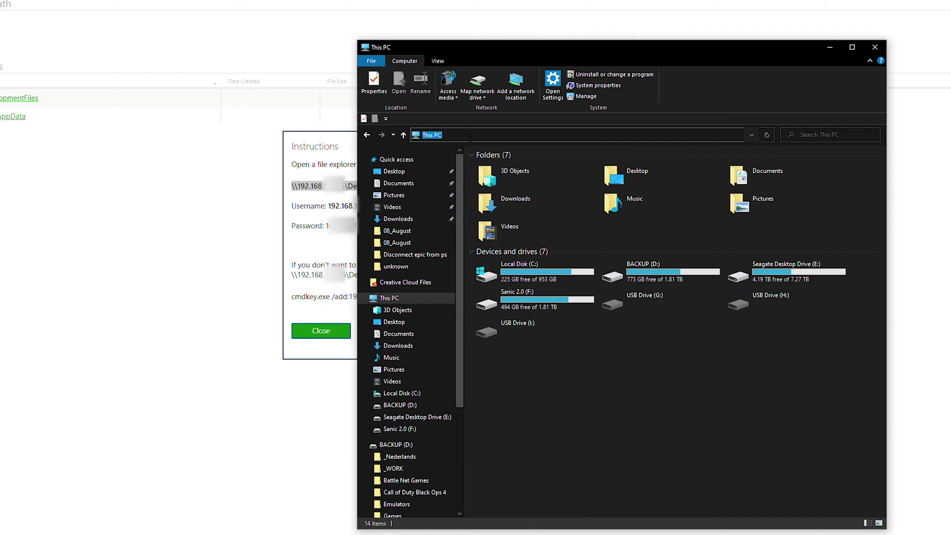
pyautogui.write('\\\\192.168.178.35\\DevelopmentFiles')
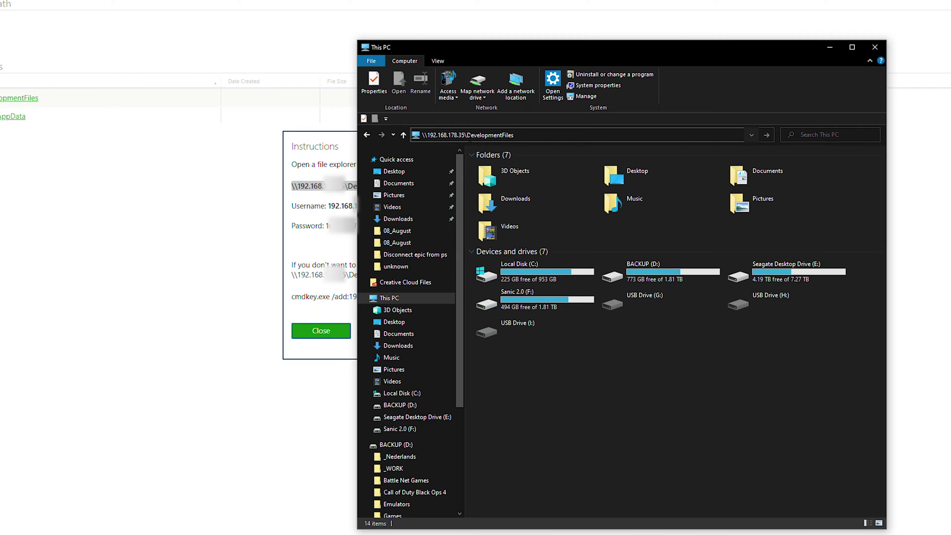
pyautogui.hotkey('ctrl', 'a')
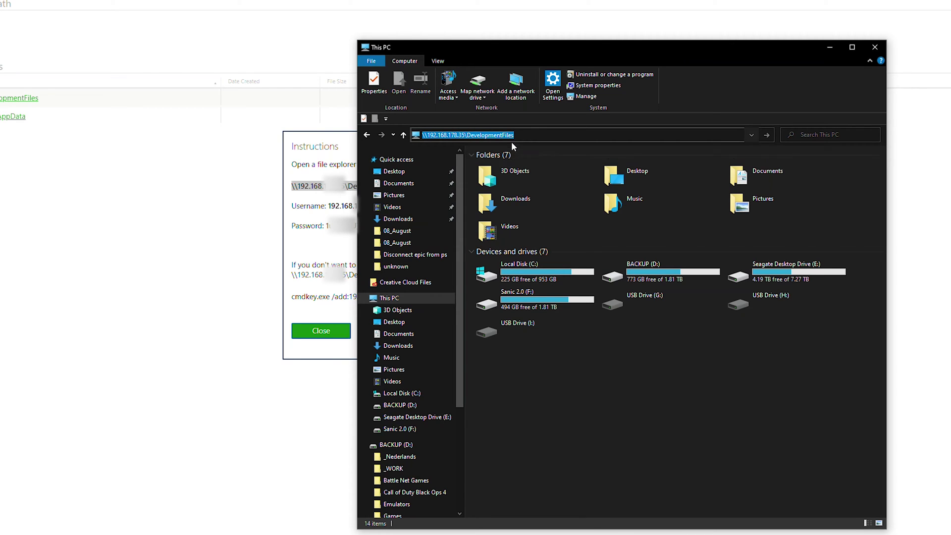
pyautogui.press('Return')
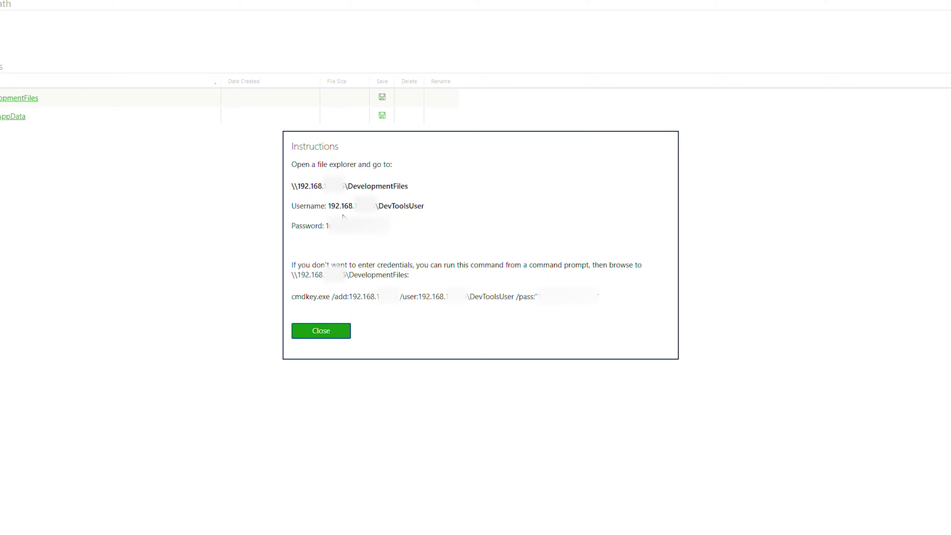
pyautogui.moveTo(328, 205); pyautogui.dragTo(424, 207)
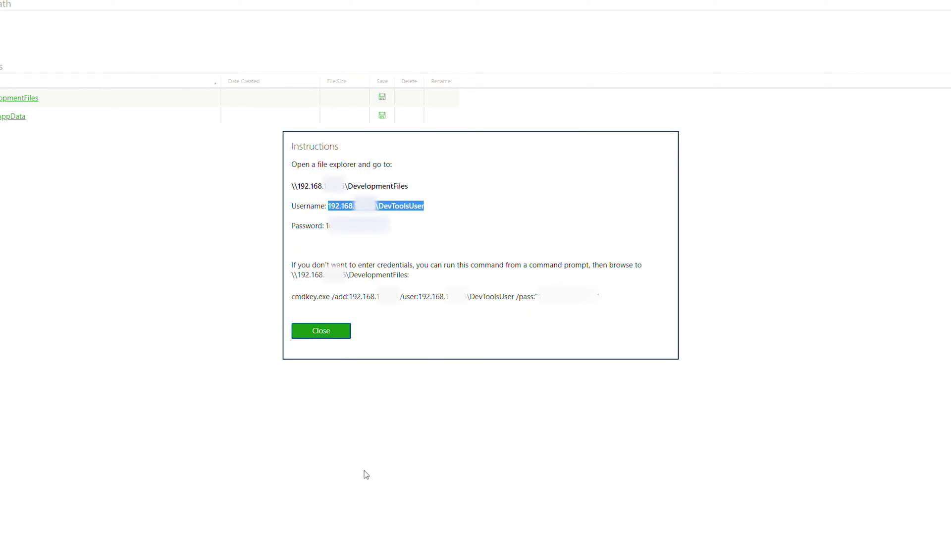
pyautogui.click(191, 517)
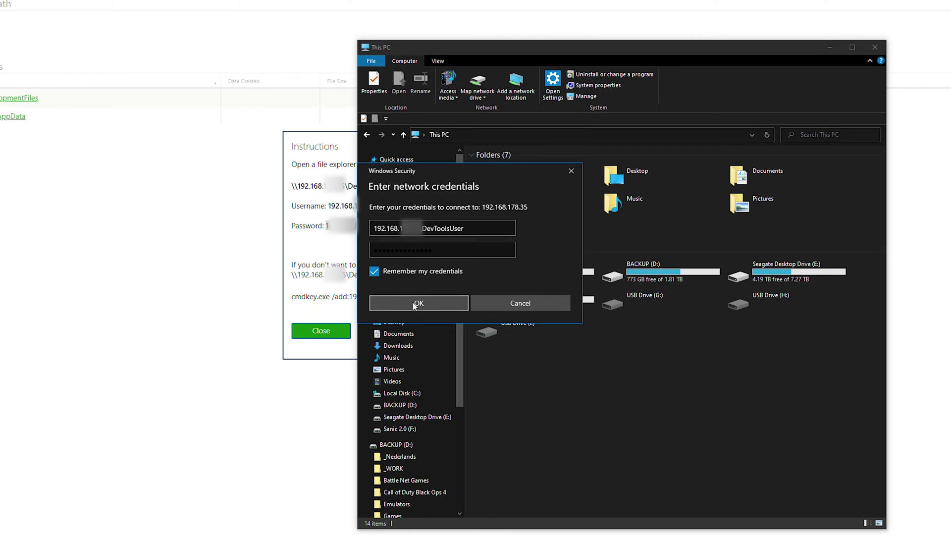
pyautogui.click(413, 302)
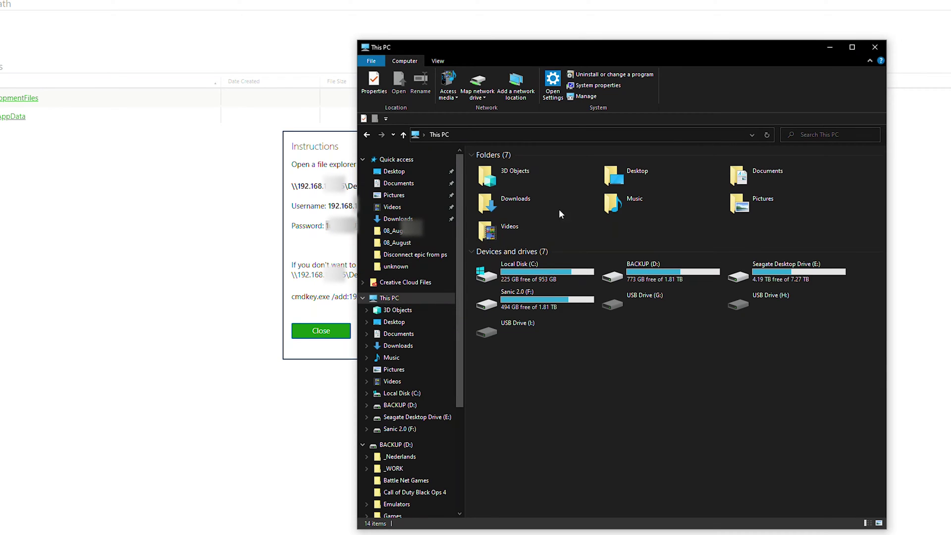
pyautogui.click(327, 261)
pyautogui.click(317, 186)
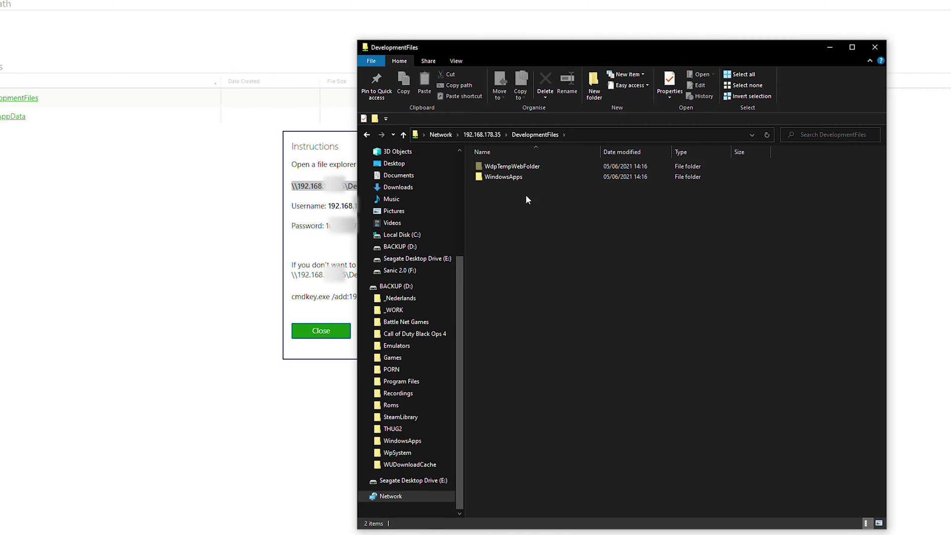
# Browse WindowsApps, widening the Name column, and peek into the x64 RetroArch package and Deleted folders.
pyautogui.doubleClick(502, 176)
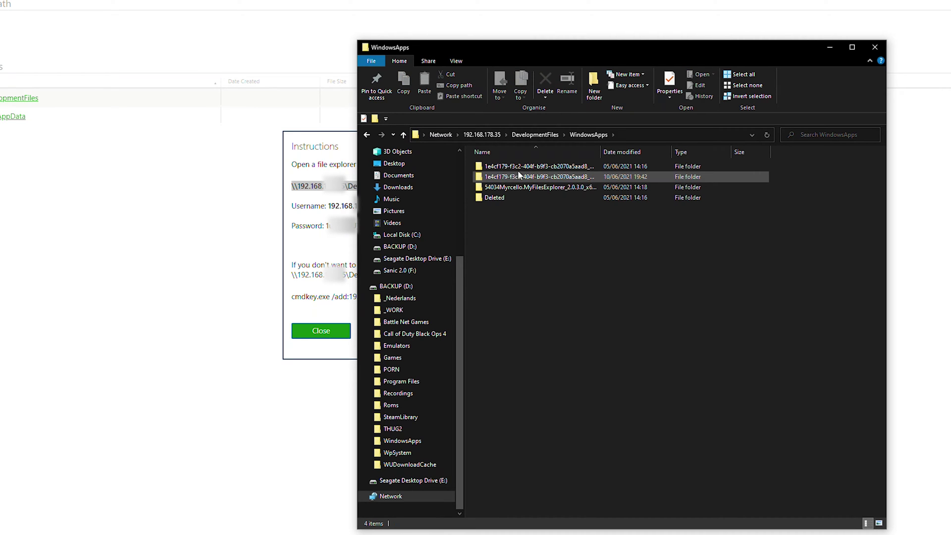
pyautogui.moveTo(601, 151); pyautogui.dragTo(691, 151)
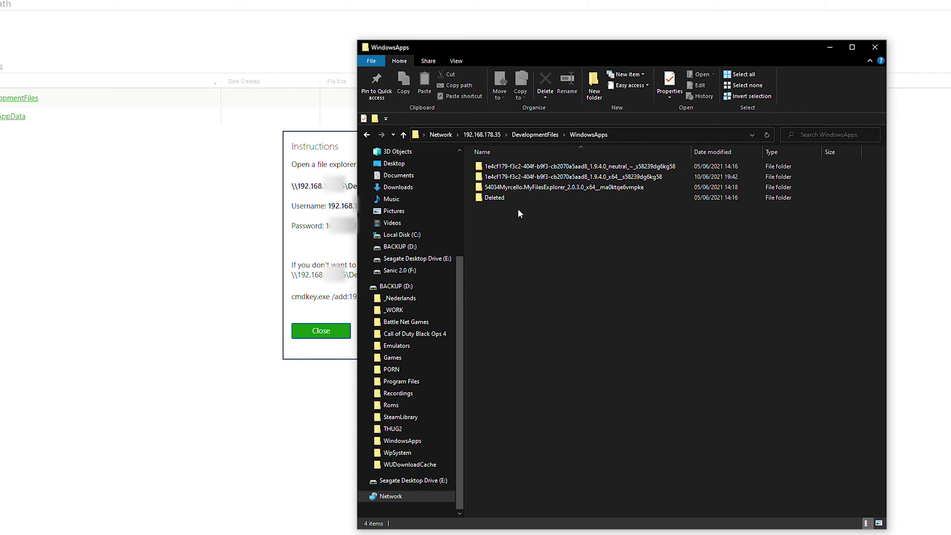
pyautogui.hotkey('alt', 'Up')
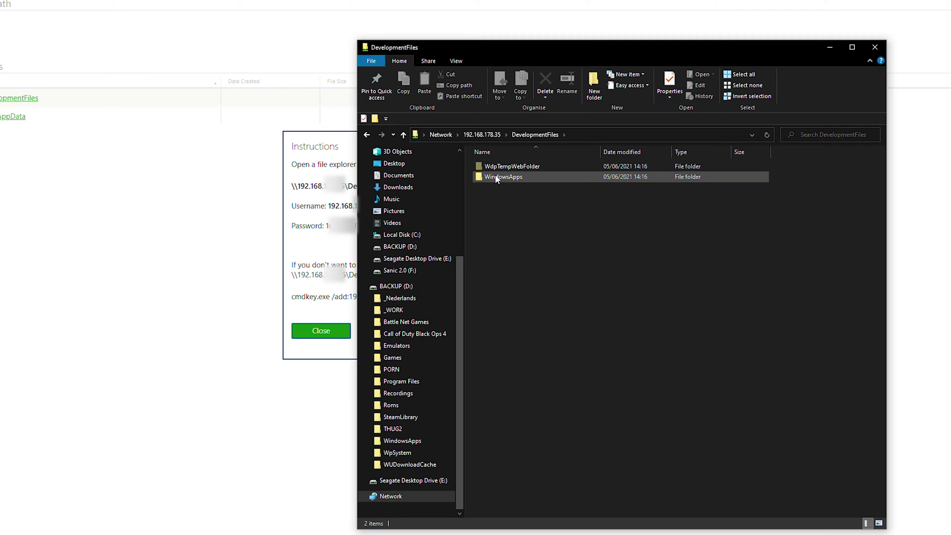
pyautogui.doubleClick(494, 175)
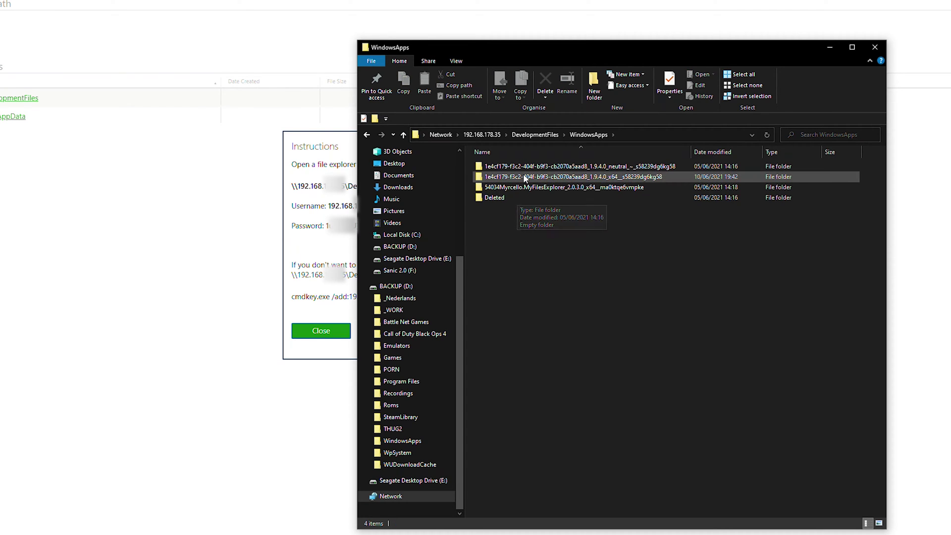
pyautogui.click(524, 176)
pyautogui.click(526, 168)
pyautogui.click(526, 177)
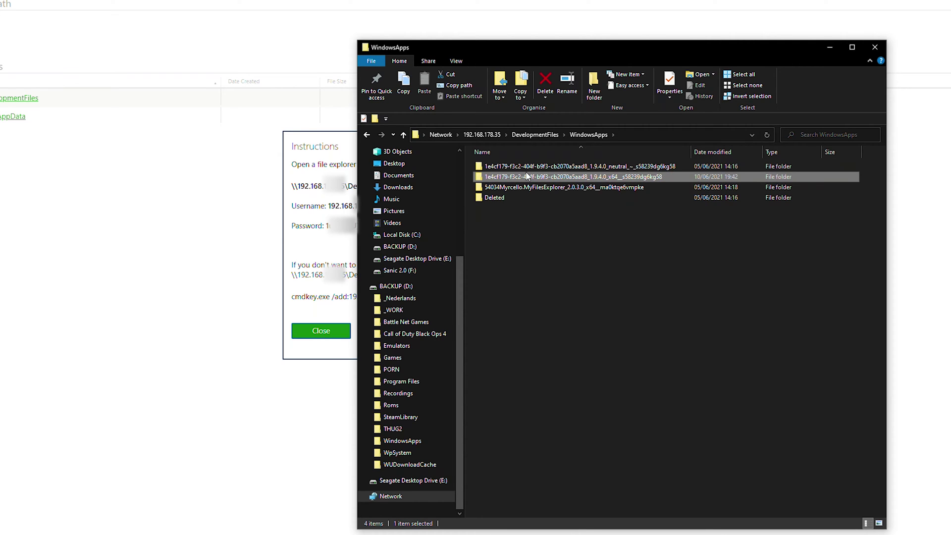
pyautogui.doubleClick(561, 177)
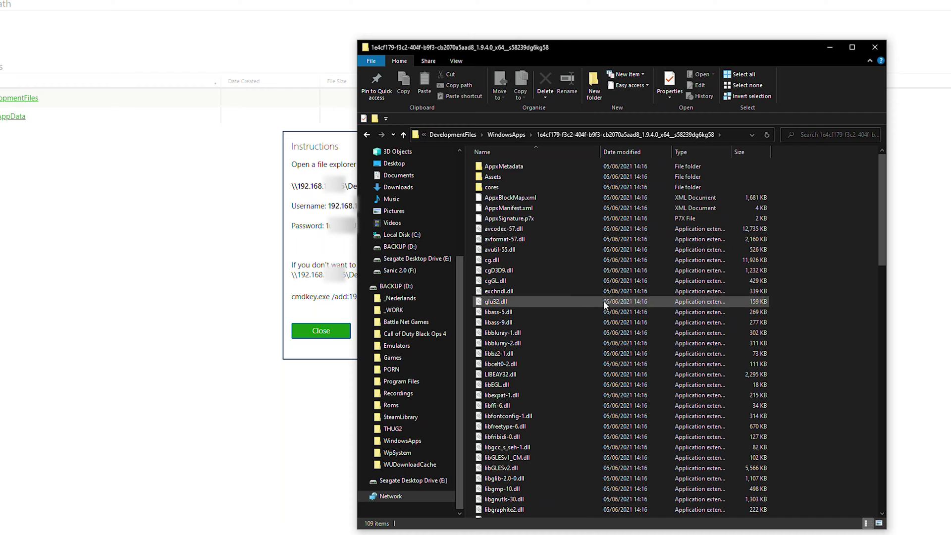
pyautogui.hotkey('alt', 'Left')
pyautogui.click(571, 188)
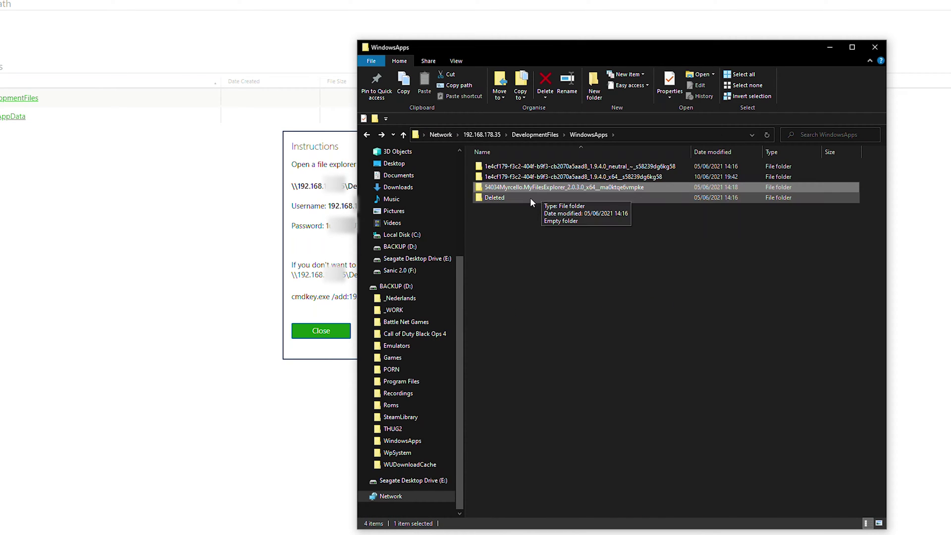
pyautogui.doubleClick(530, 198)
pyautogui.hotkey('alt', 'Left')
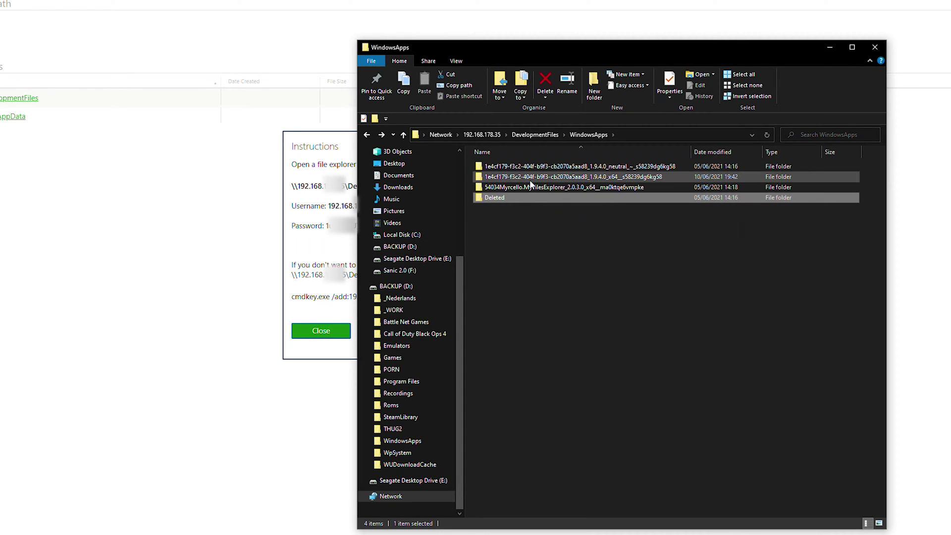
pyautogui.doubleClick(548, 177)
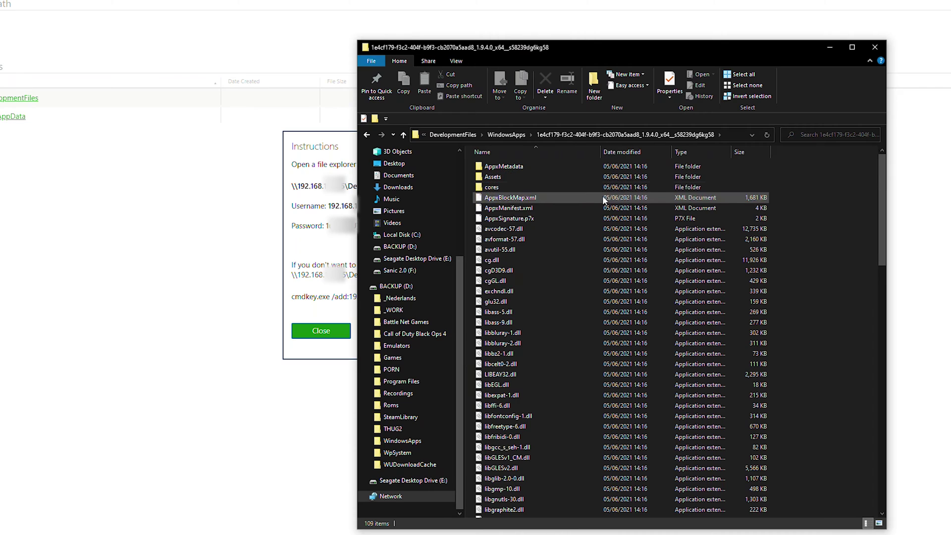
pyautogui.hotkey('alt', 'Left')
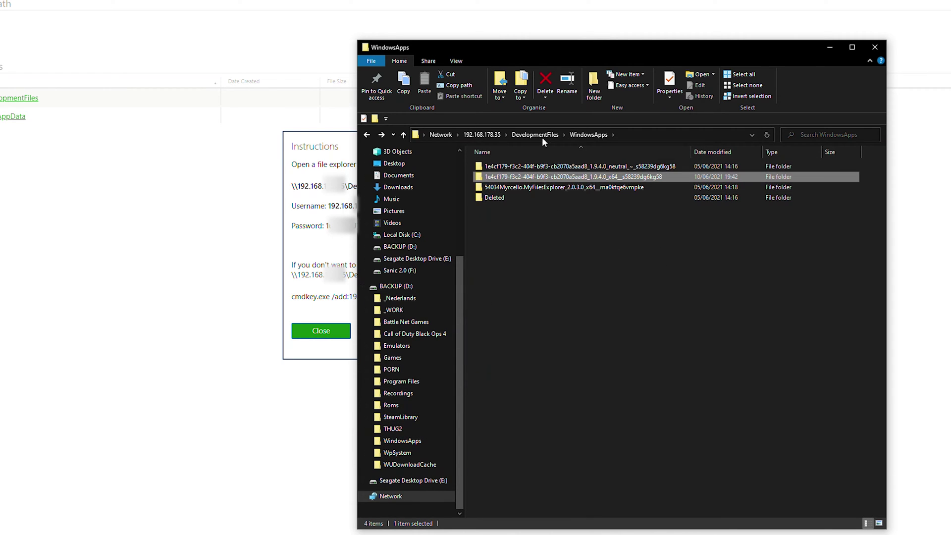
# Check the WindowsApps network path in the address bar, then go to This PC.
pyautogui.click(630, 132)
pyautogui.hotkey('ctrl', 'shift', 'Left')
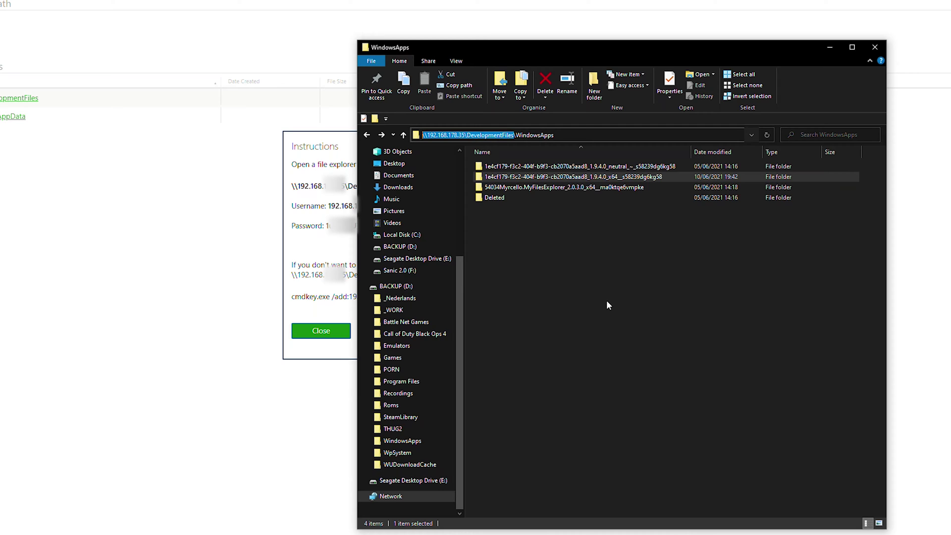
pyautogui.click(578, 281)
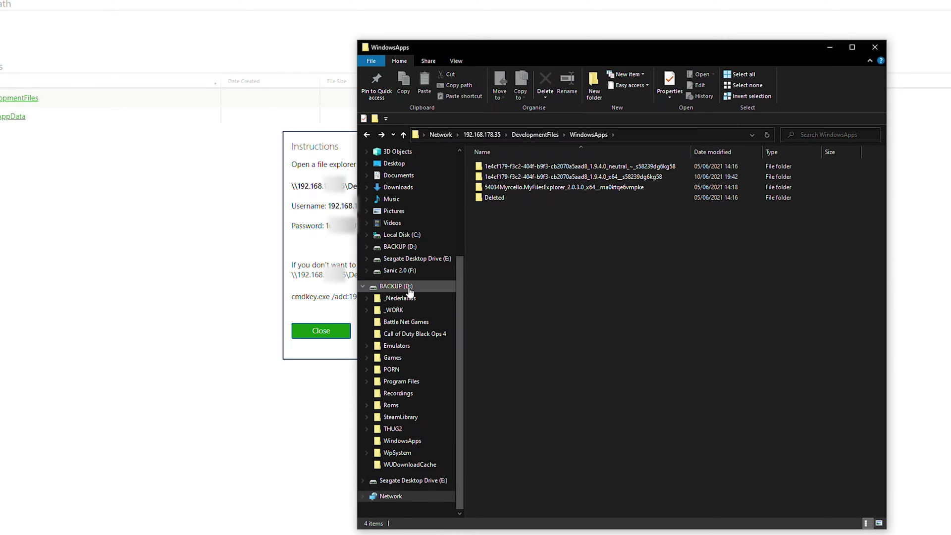
pyautogui.scroll(3, 409, 293)
pyautogui.click(399, 240)
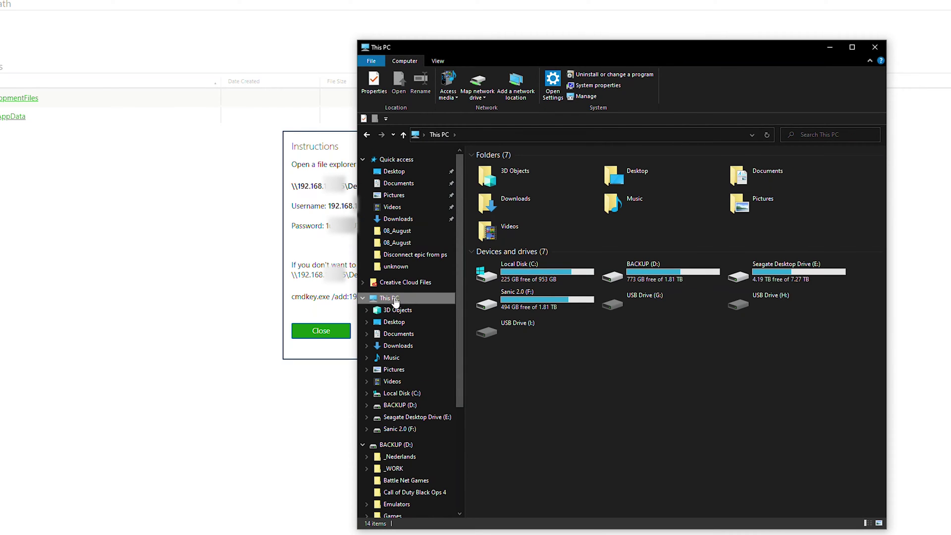
# Map the copied DevelopmentFiles share path as network drive Z:.
pyautogui.click(484, 82)
pyautogui.moveTo(435, 135); pyautogui.dragTo(542, 143)
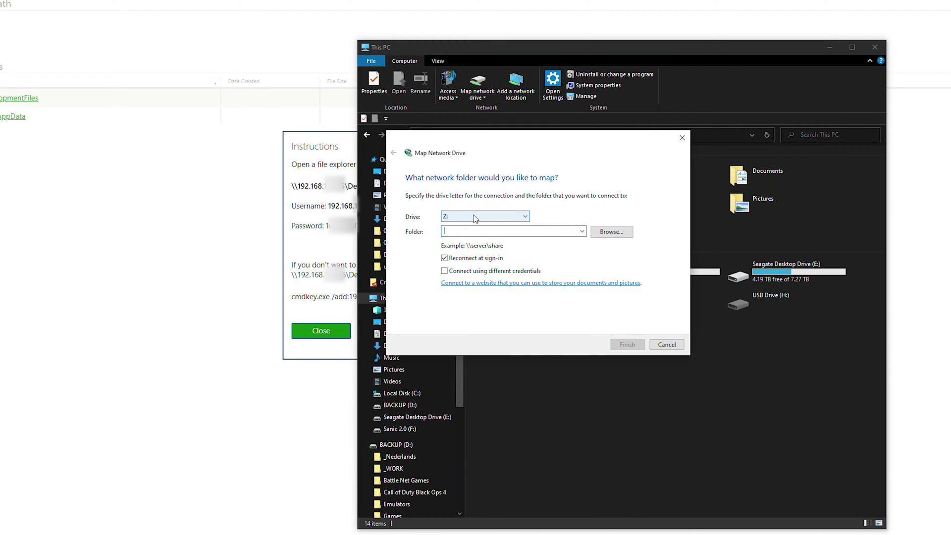
pyautogui.click(476, 218)
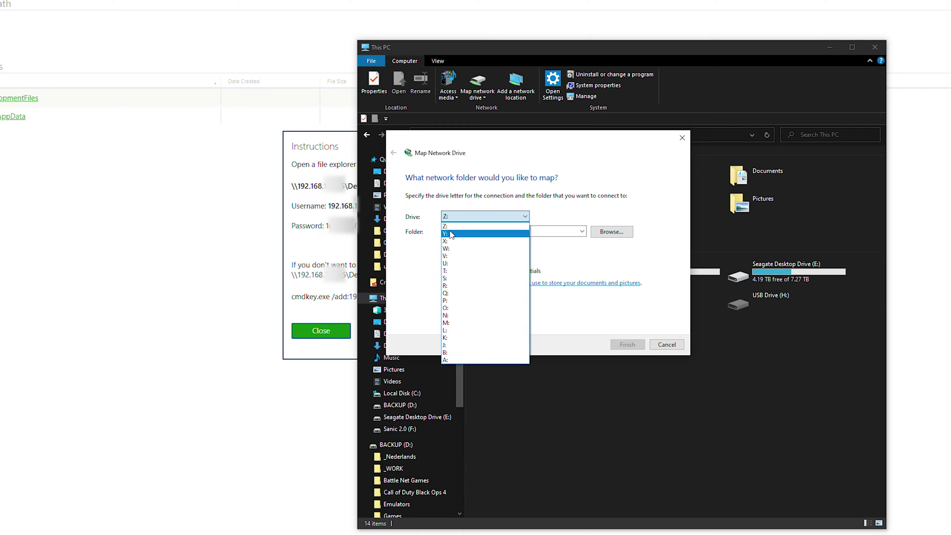
pyautogui.click(457, 220)
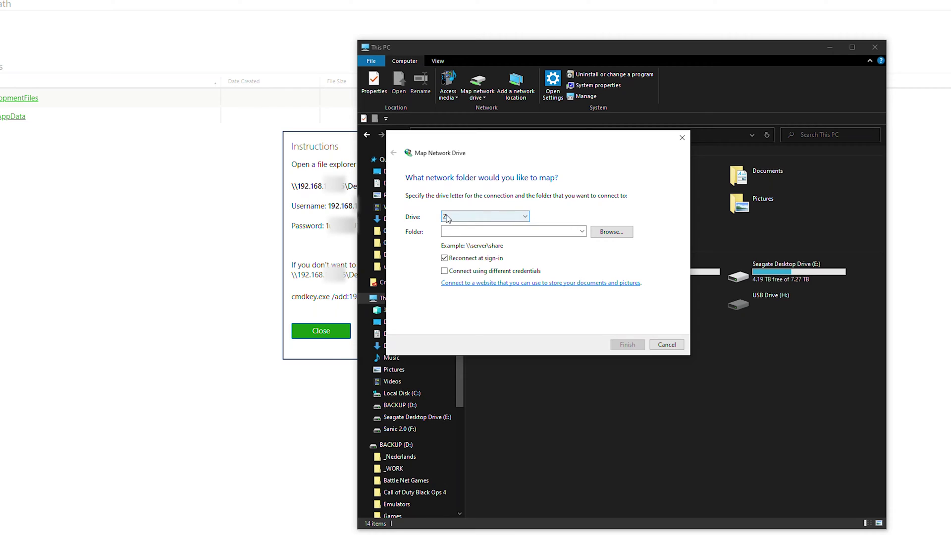
pyautogui.click(468, 231)
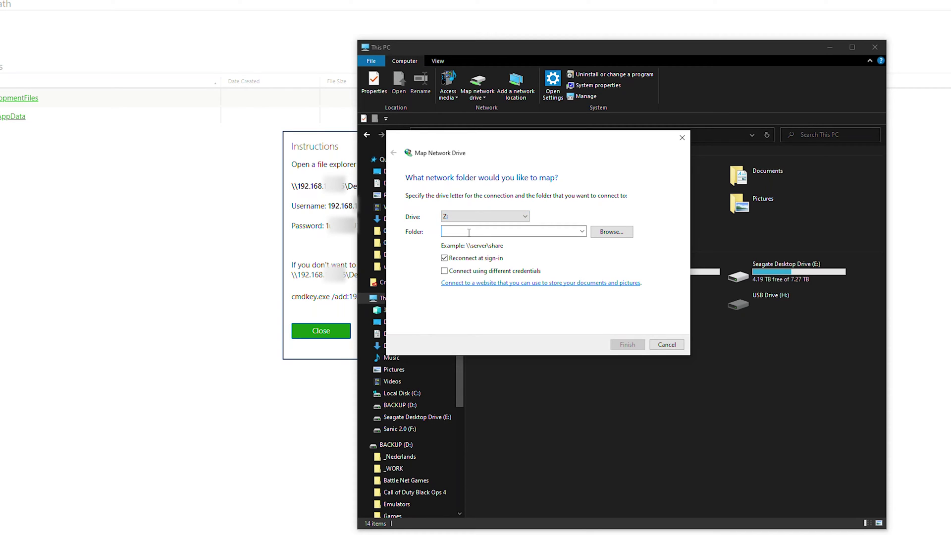
pyautogui.click(322, 195)
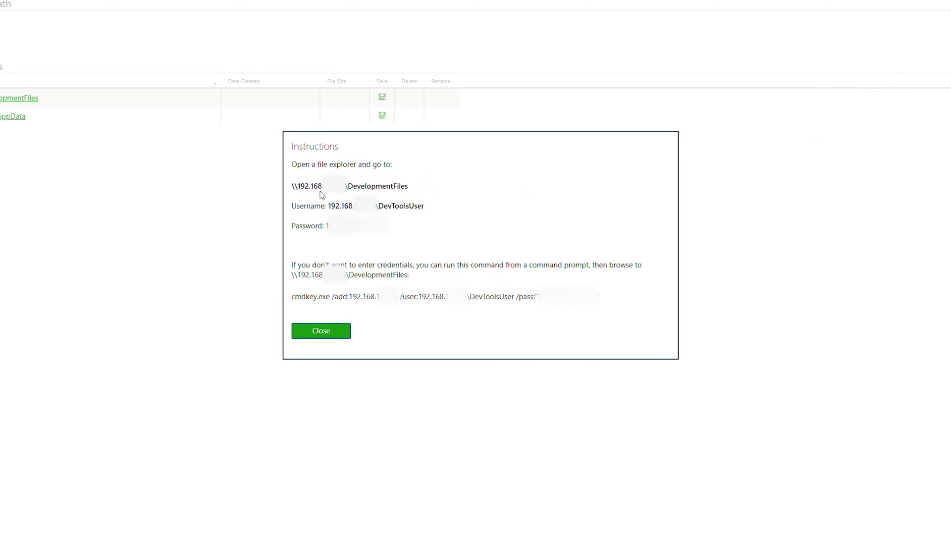
pyautogui.moveTo(420, 191); pyautogui.dragTo(292, 187)
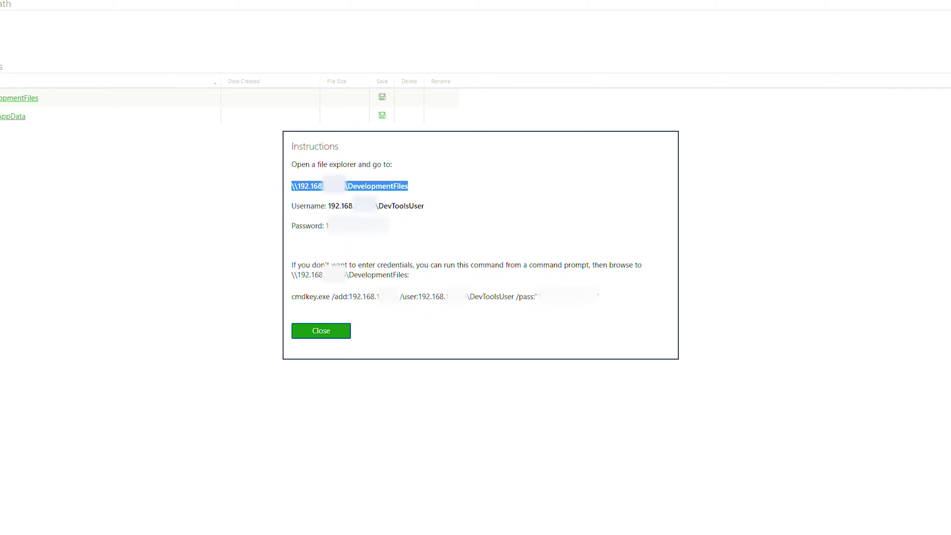
pyautogui.hotkey('ctrl', 'c')
pyautogui.click(151, 532)
pyautogui.click(178, 517)
pyautogui.hotkey('ctrl', 'v')
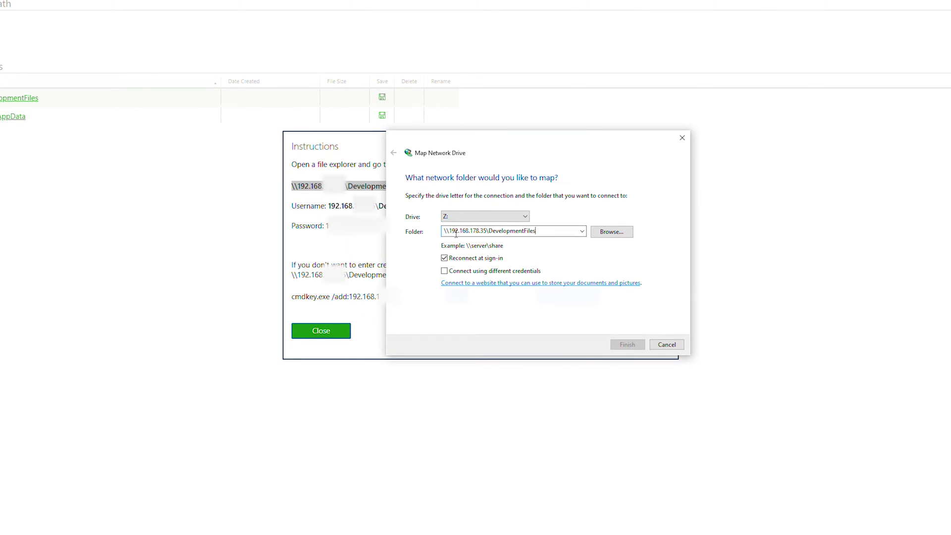
pyautogui.doubleClick(526, 231)
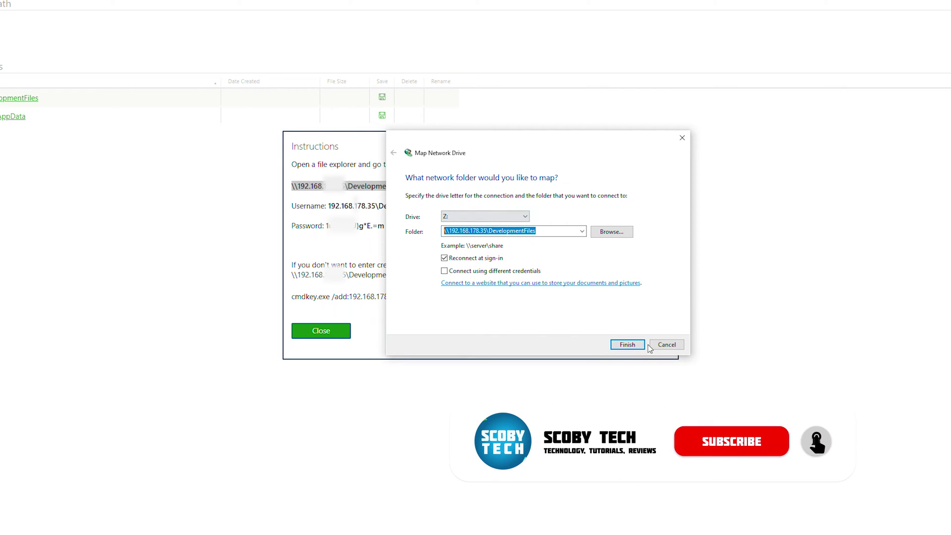
pyautogui.click(628, 346)
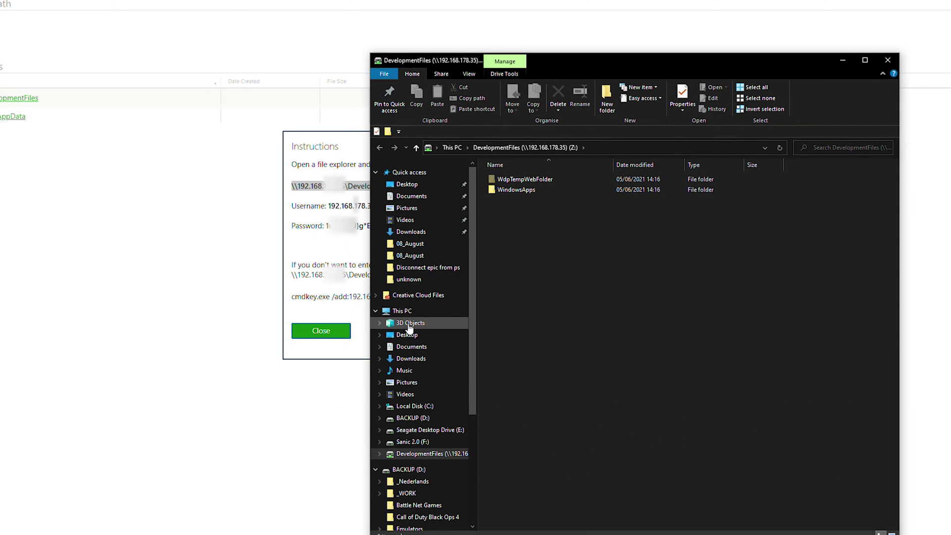
# Open the new DevelopmentFiles drive from This PC, then close Explorer.
pyautogui.click(402, 311)
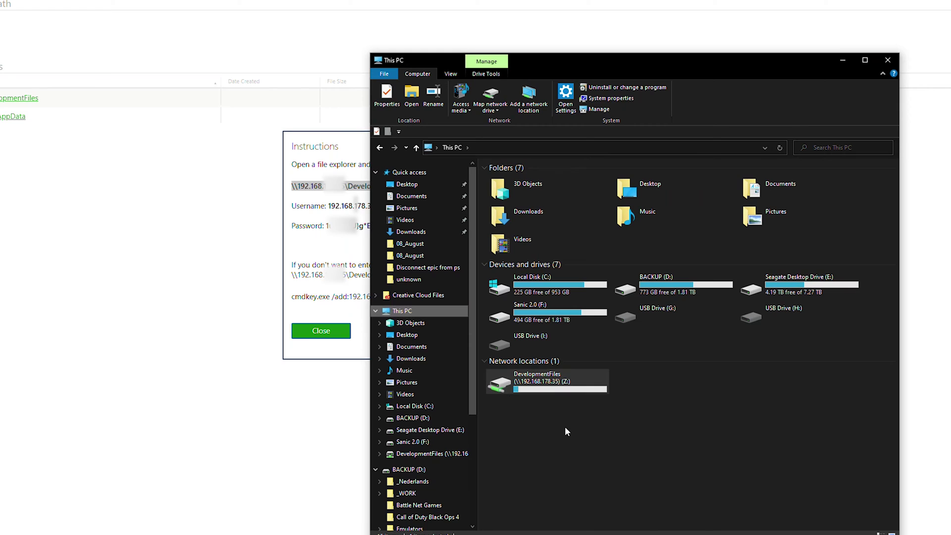
pyautogui.moveTo(637, 429); pyautogui.dragTo(542, 394)
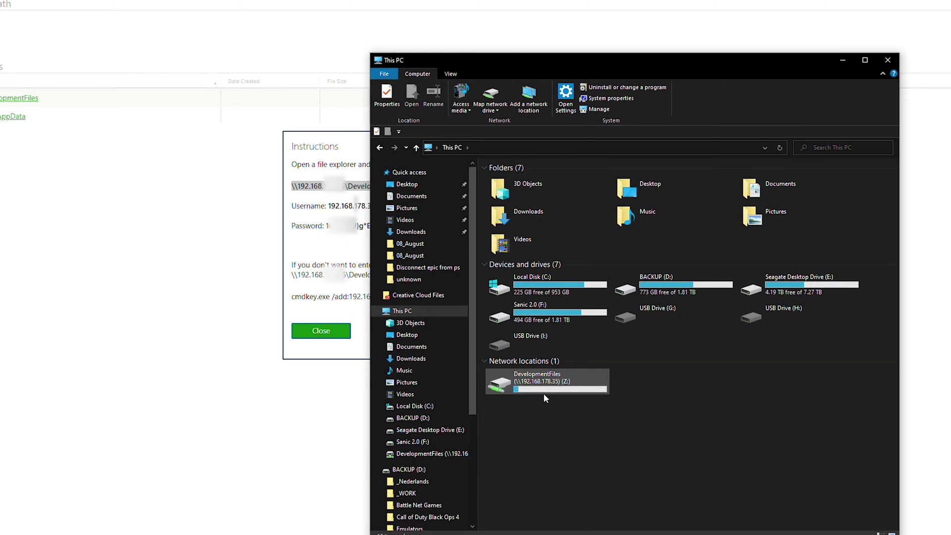
pyautogui.doubleClick(542, 392)
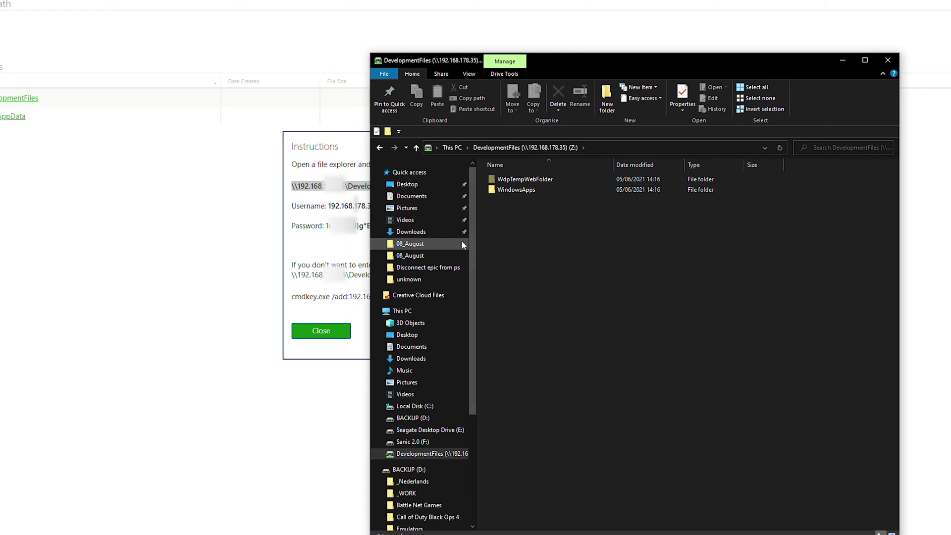
pyautogui.hotkey('alt', 'F4')
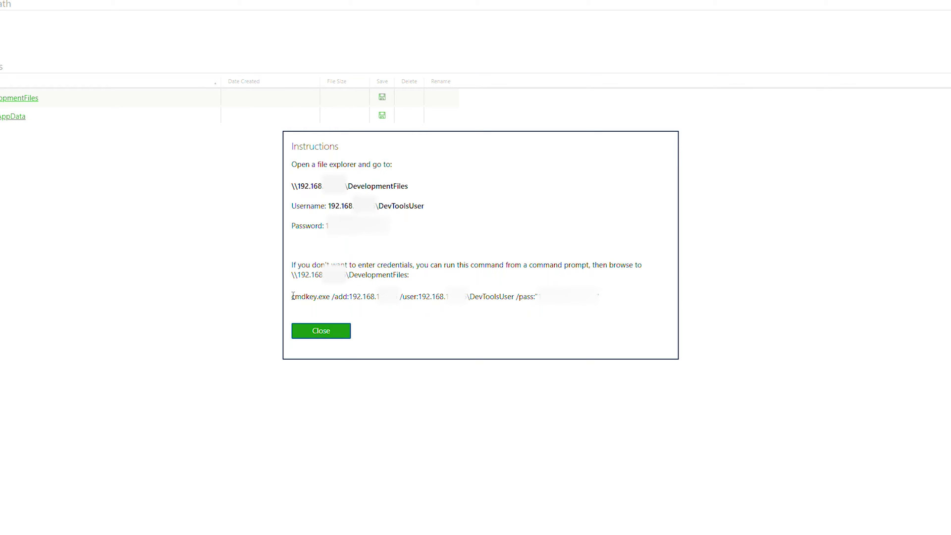
# Run the instructions' cmdkey command in Command Prompt to store the share credentials, then close it.
pyautogui.moveTo(292, 296); pyautogui.dragTo(601, 298)
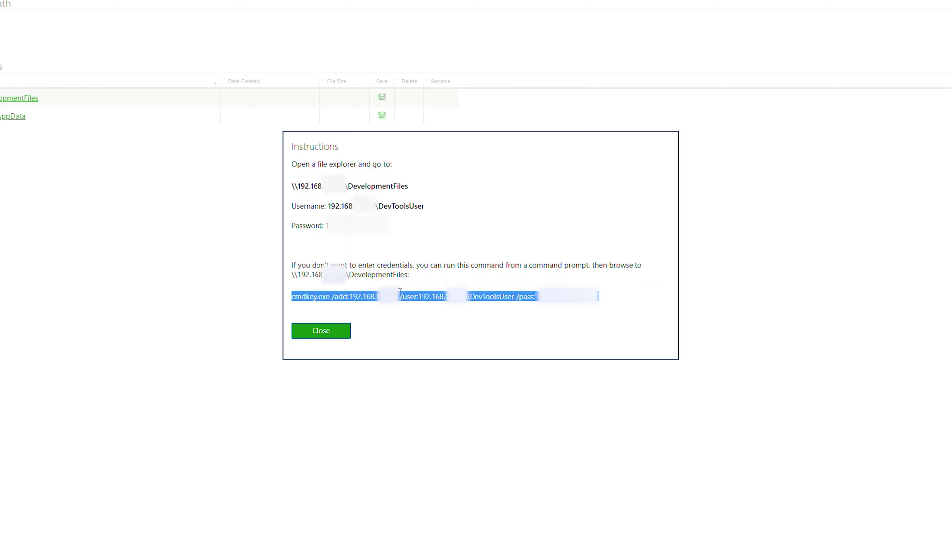
pyautogui.press('super')
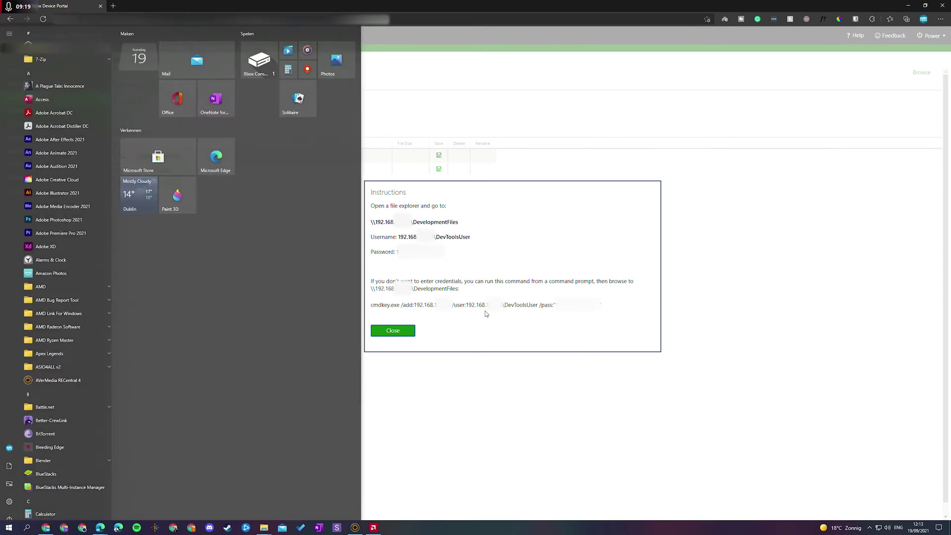
pyautogui.click(287, 363)
pyautogui.press('super')
pyautogui.write('cmd')
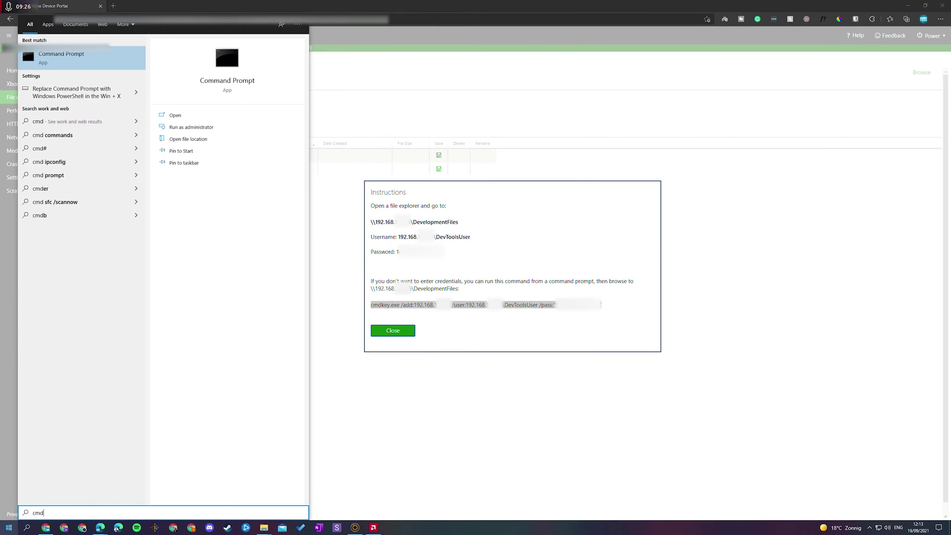
pyautogui.click(55, 58)
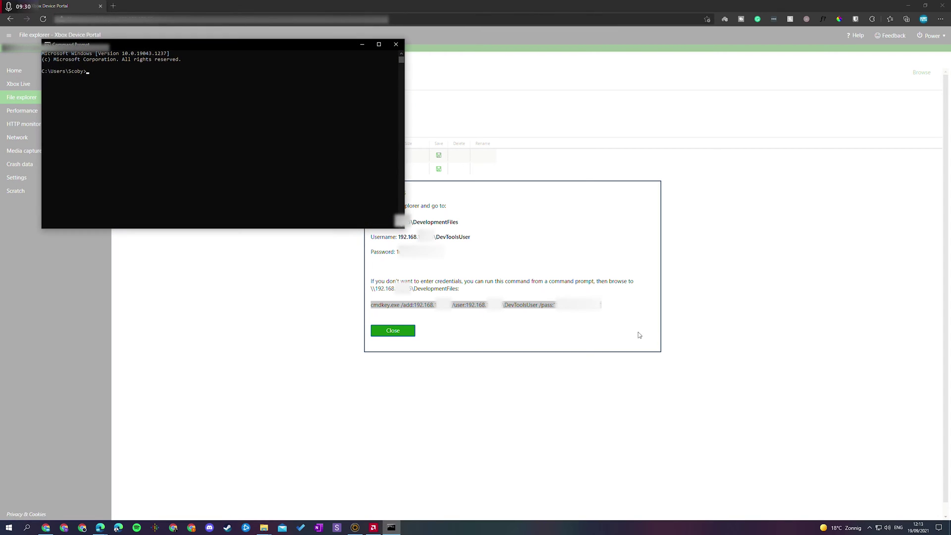
pyautogui.moveTo(248, 52); pyautogui.dragTo(539, 181)
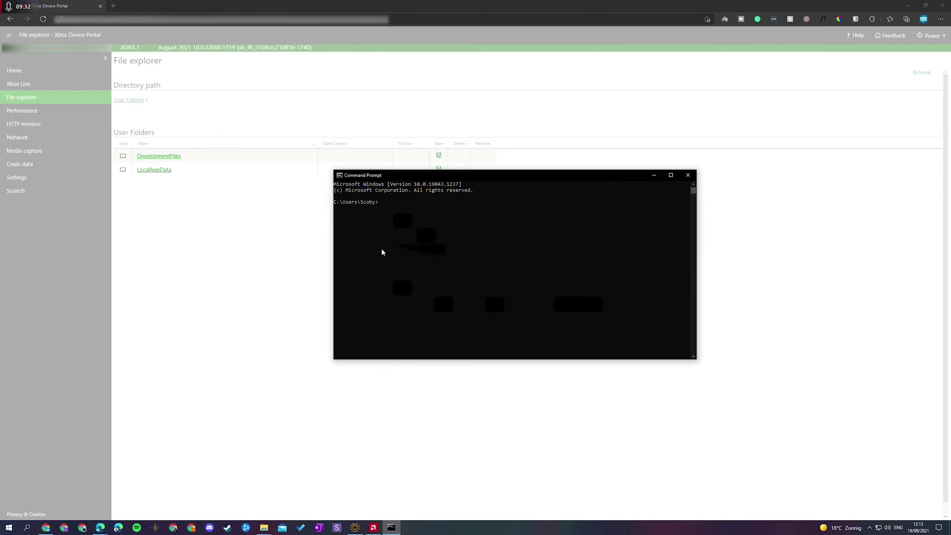
pyautogui.click(381, 203)
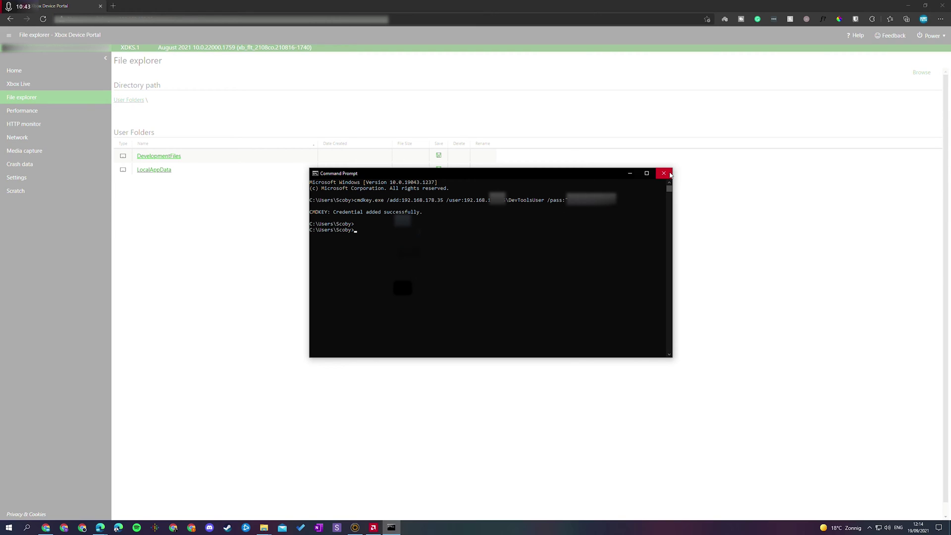
pyautogui.click(663, 173)
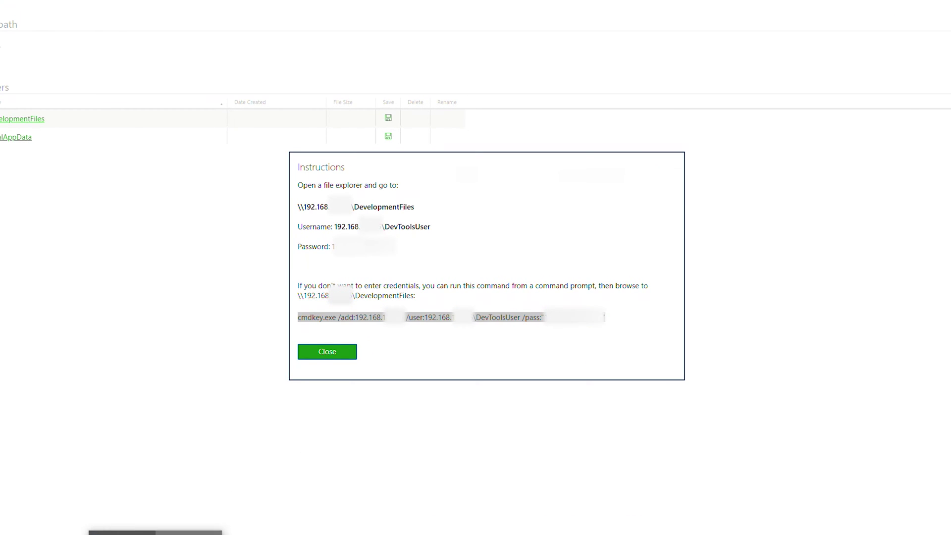
# Browse the drive to WindowsApps and the x64 RetroArch 1.9.4.0 package, looking through its cores folder and files.
pyautogui.click(229, 471)
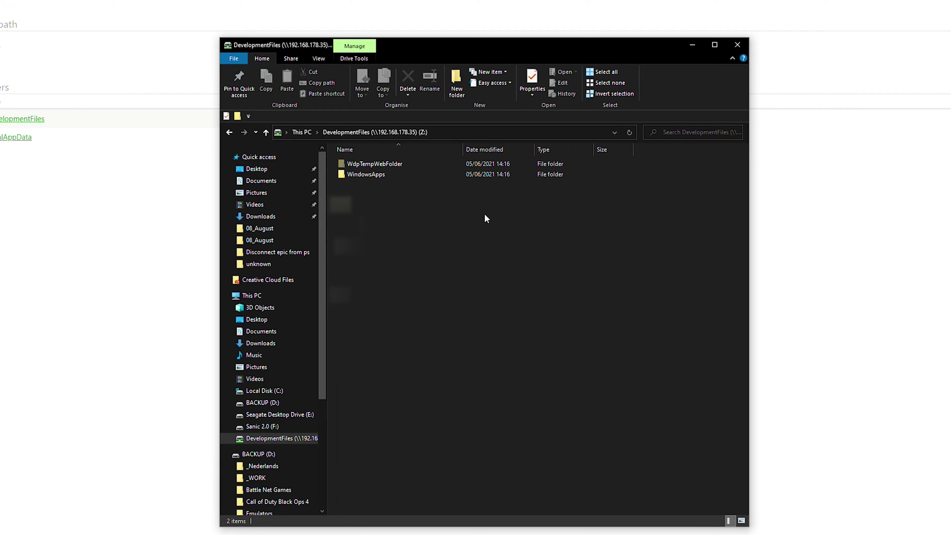
pyautogui.doubleClick(384, 174)
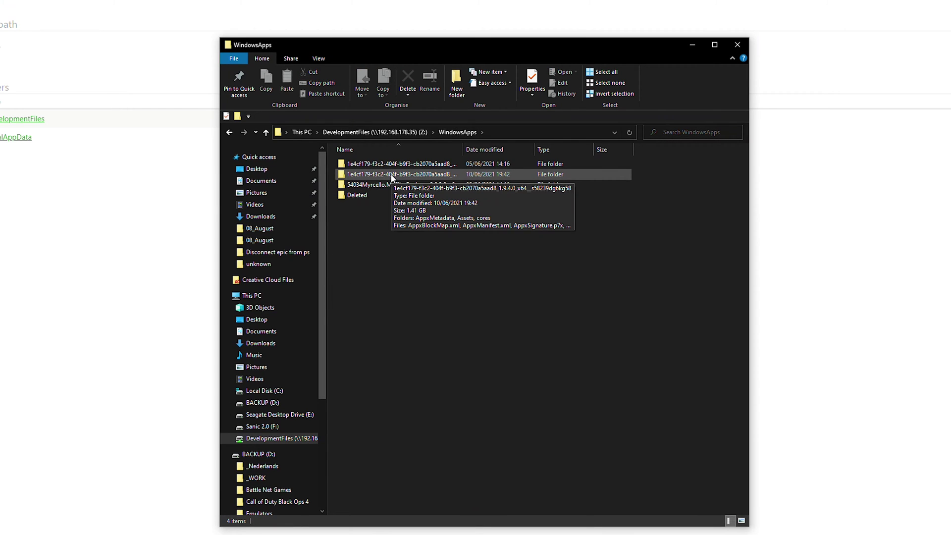
pyautogui.doubleClick(392, 175)
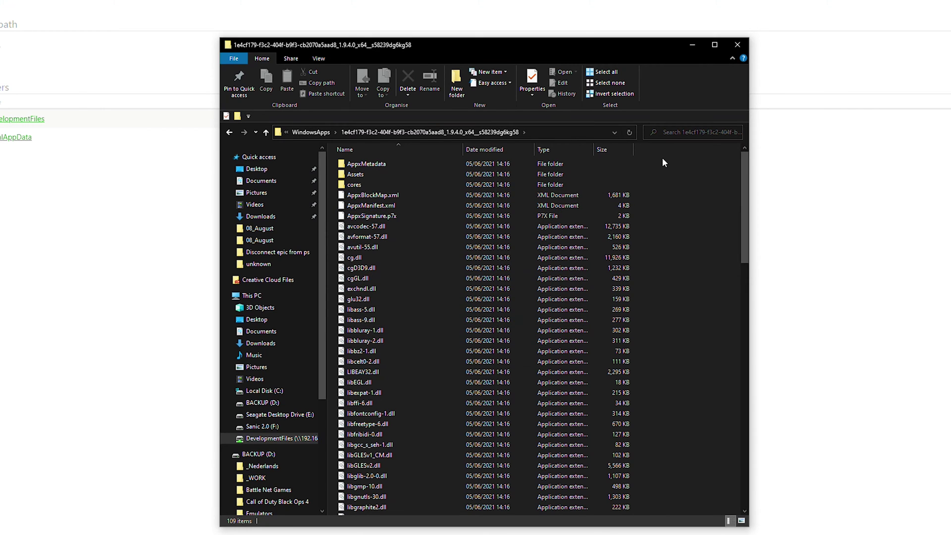
pyautogui.moveTo(664, 162); pyautogui.dragTo(328, 183)
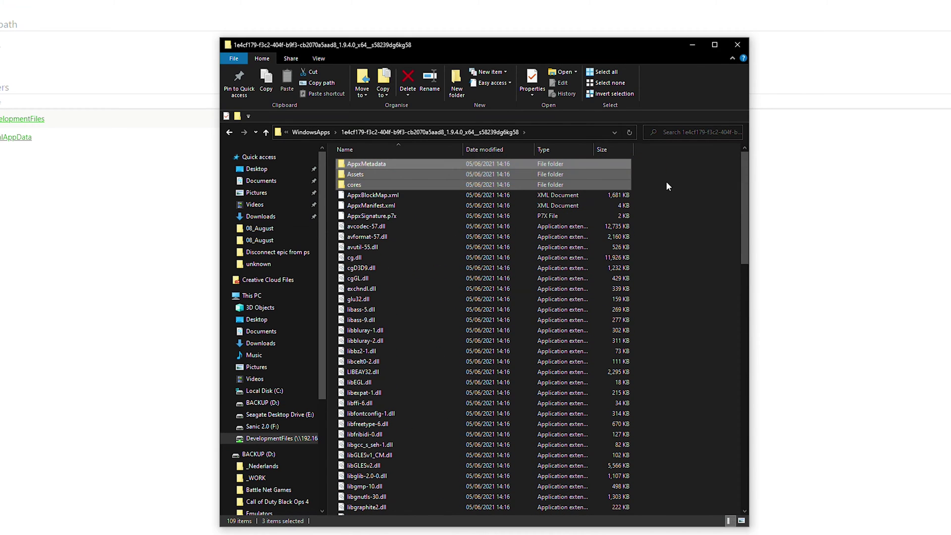
pyautogui.doubleClick(400, 184)
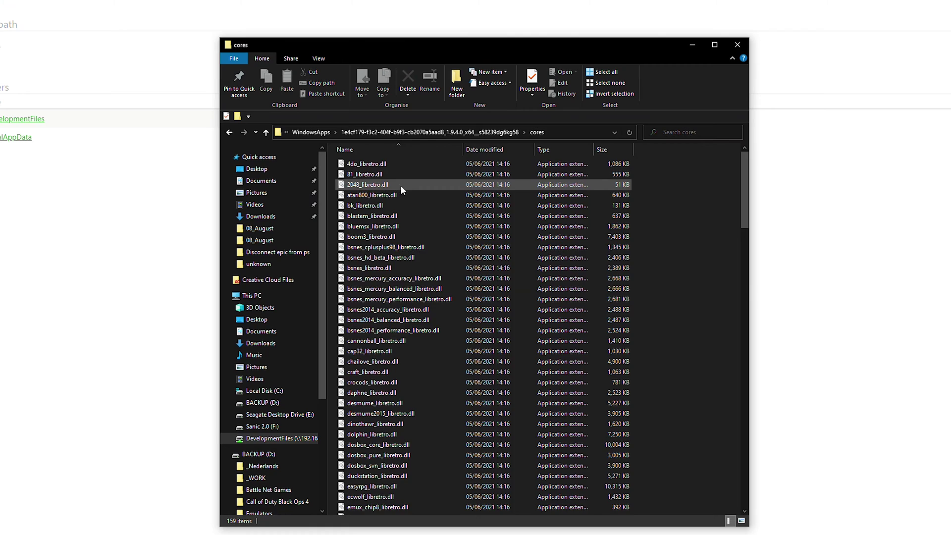
pyautogui.hotkey('alt', 'Left')
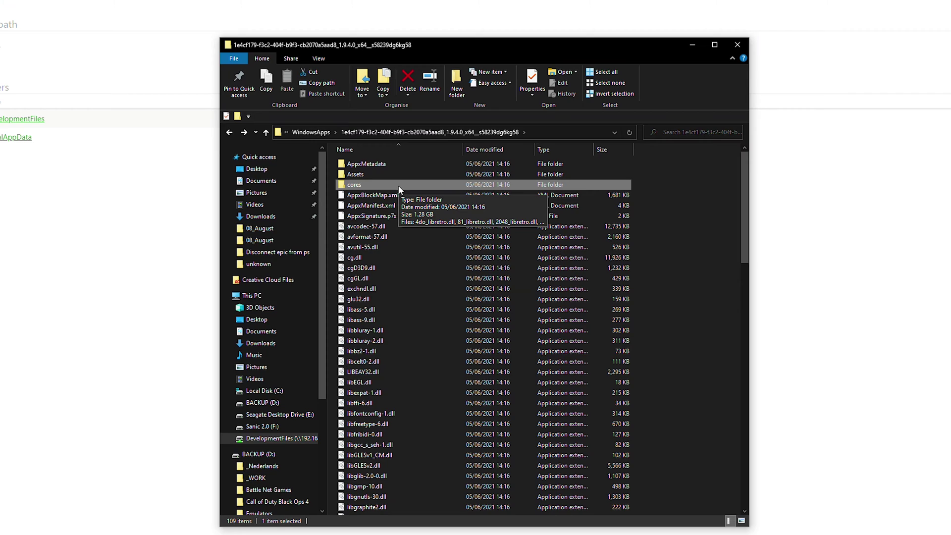
pyautogui.click(663, 202)
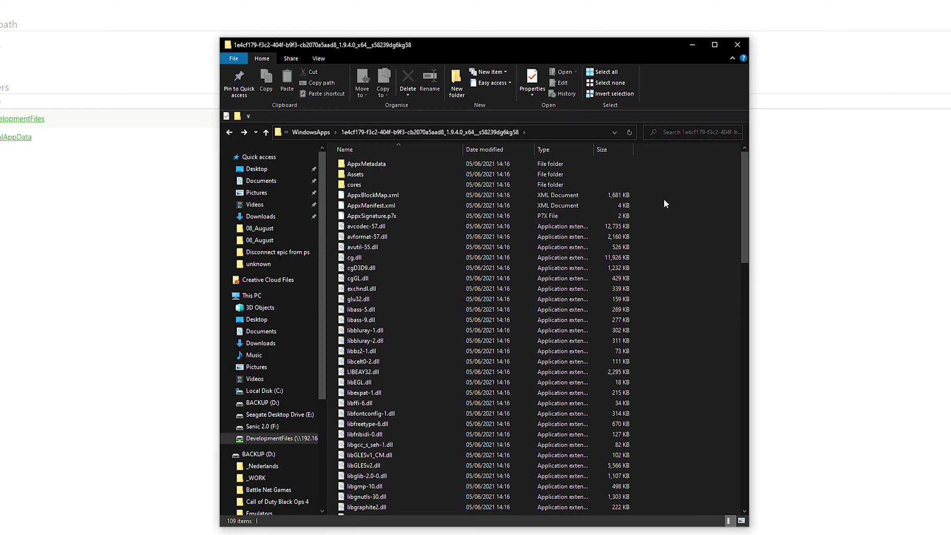
pyautogui.moveTo(648, 170); pyautogui.dragTo(533, 403)
pyautogui.click(685, 314)
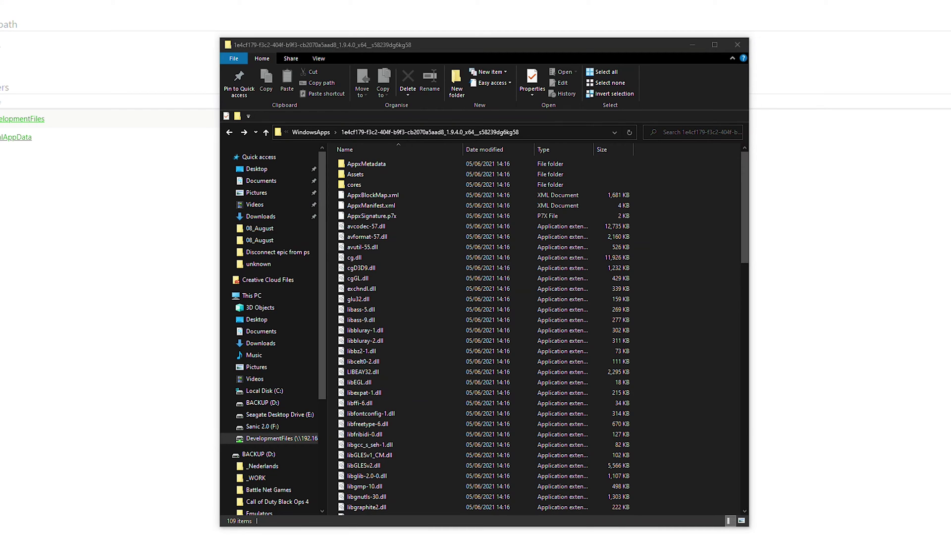
# Paste the system folder, create a config folder and paste the games folder into the package.
pyautogui.click(693, 331)
pyautogui.hotkey('ctrl', 'v')
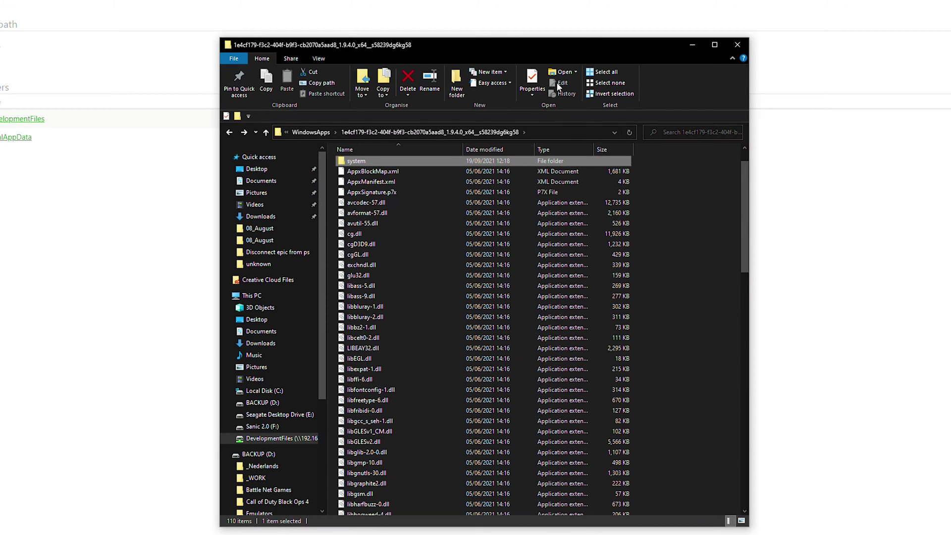
pyautogui.rightClick(678, 192)
pyautogui.moveTo(664, 310)
pyautogui.click(699, 313)
pyautogui.write('config')
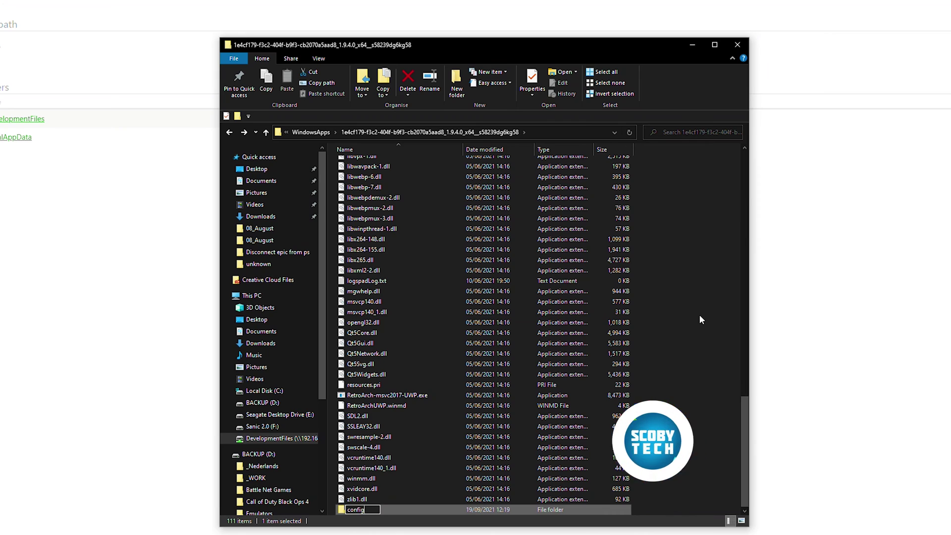
pyautogui.press('Return')
pyautogui.rightClick(678, 235)
pyautogui.click(676, 322)
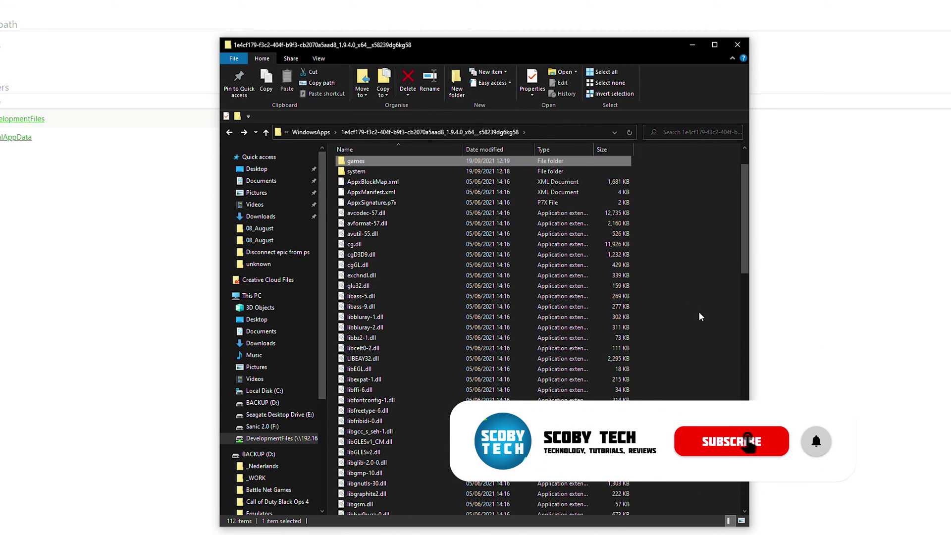
# Create the 'saves' and 'saves state' folders in the package.
pyautogui.rightClick(705, 234)
pyautogui.click(720, 357)
pyautogui.write('s')
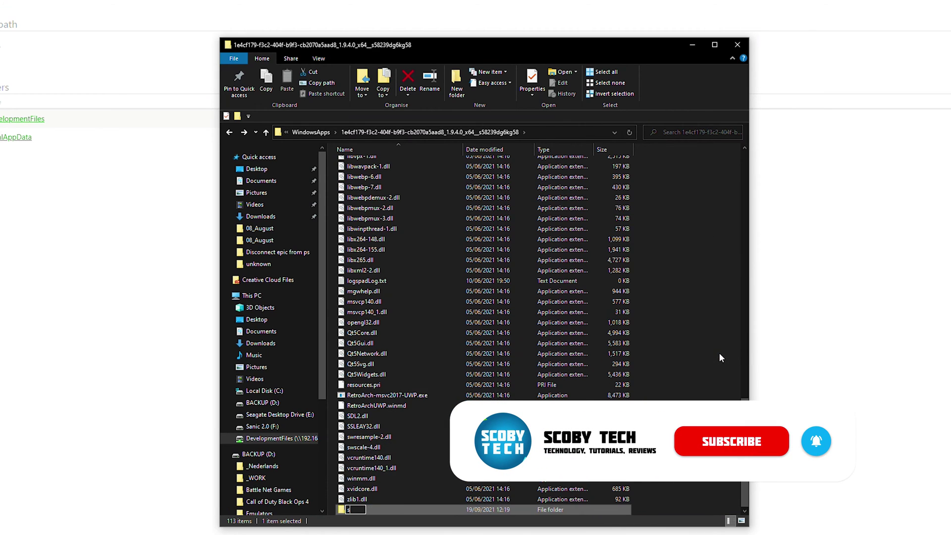
pyautogui.write('aves')
pyautogui.press('Return')
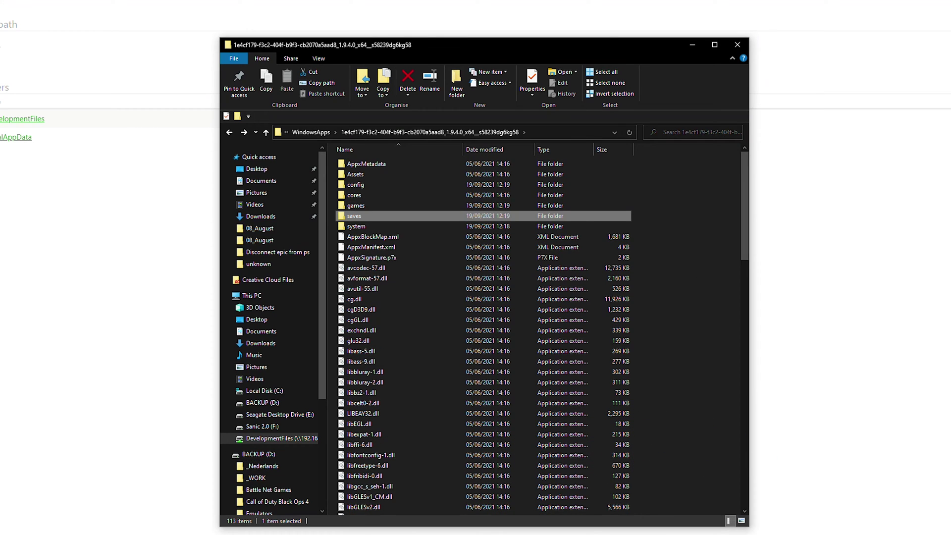
pyautogui.rightClick(642, 222)
pyautogui.click(716, 376)
pyautogui.write('saves state')
pyautogui.press('Return')
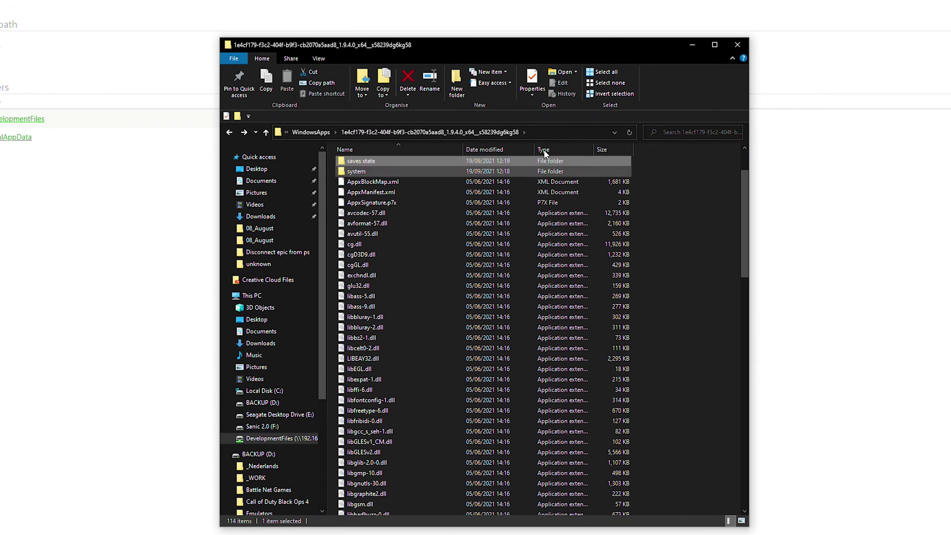
# Check the new folders and select the eight folders from AppxMetadata through system.
pyautogui.click(372, 185)
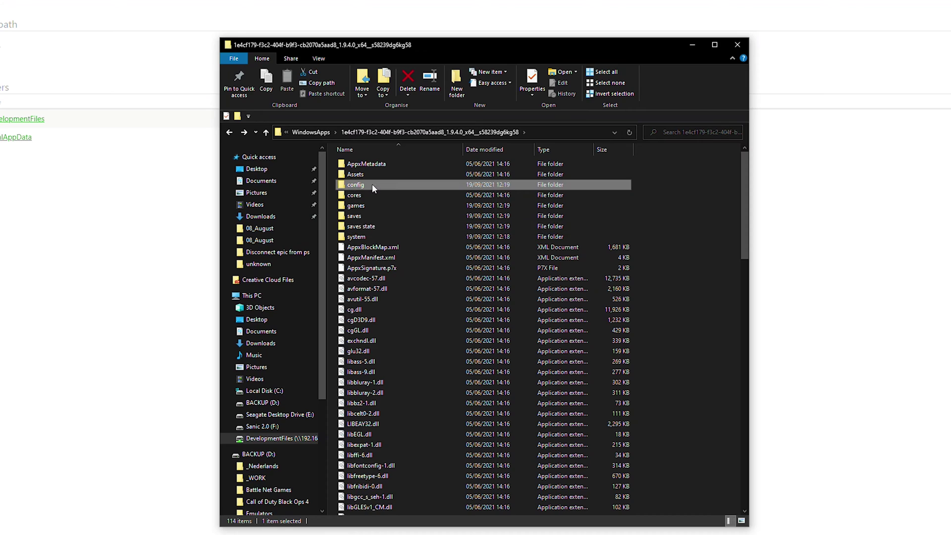
pyautogui.click(365, 205)
pyautogui.click(361, 216)
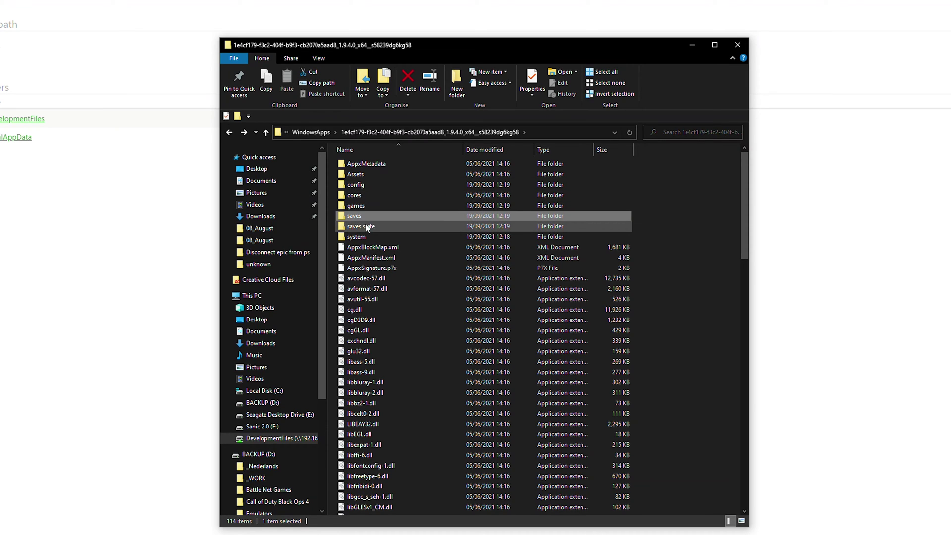
pyautogui.click(367, 227)
pyautogui.click(364, 239)
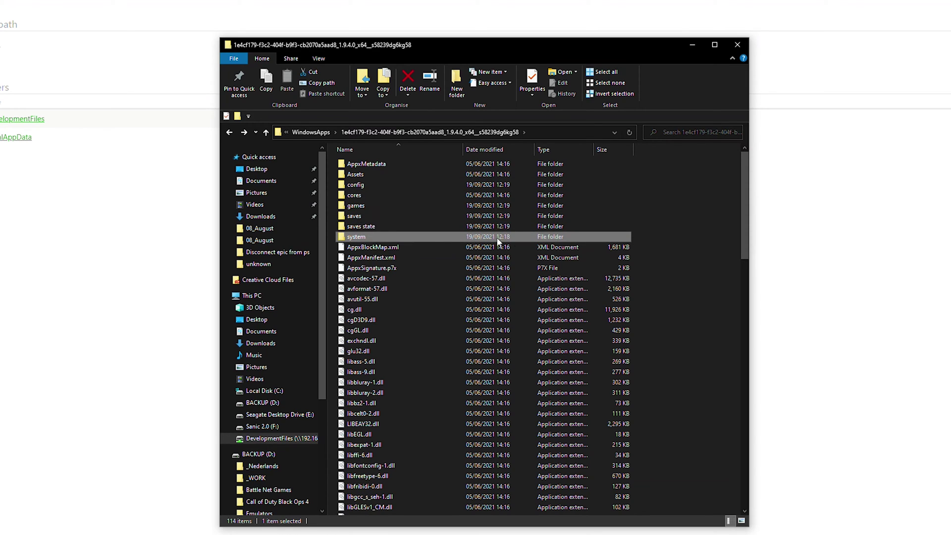
pyautogui.moveTo(643, 240); pyautogui.dragTo(525, 157)
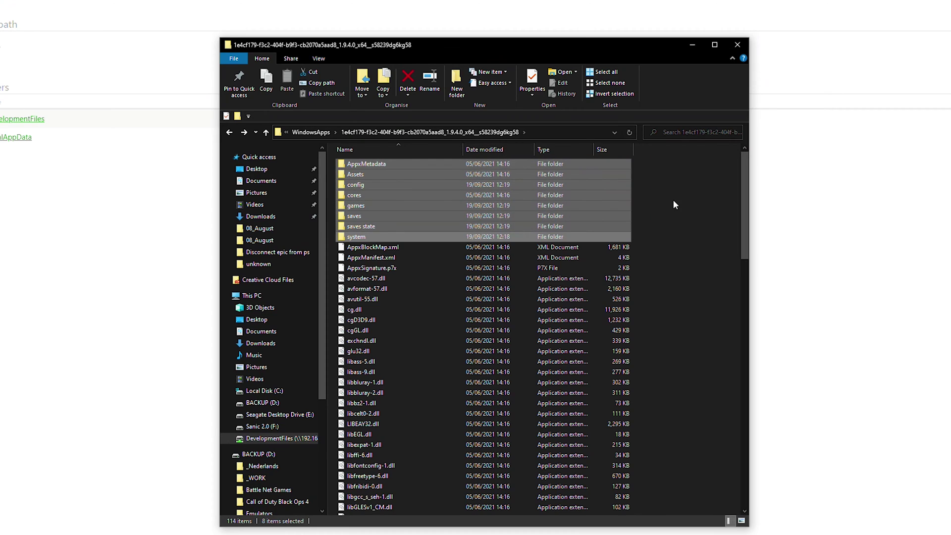
pyautogui.click(662, 232)
pyautogui.moveTo(639, 240); pyautogui.dragTo(451, 157)
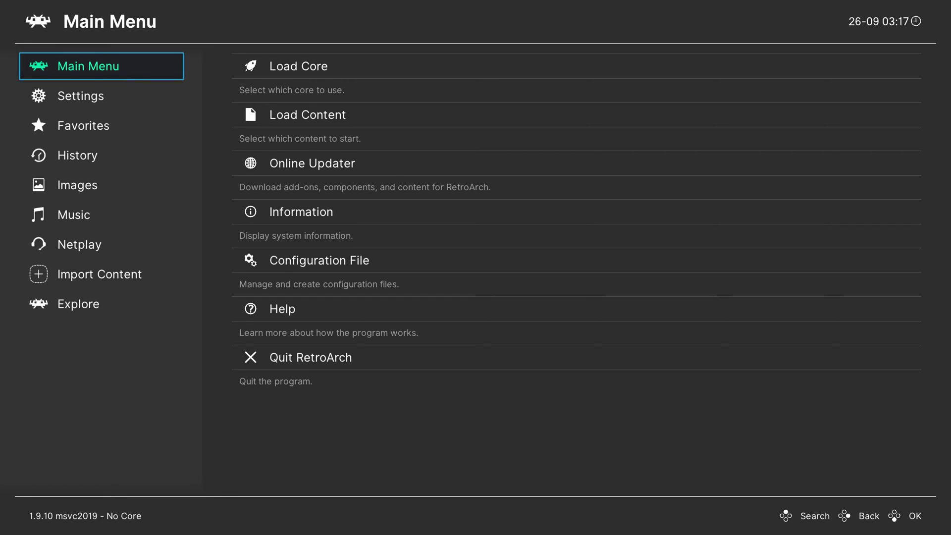
# Open RetroArch's Settings and move down the category list to Directory.
pyautogui.click(81, 96)
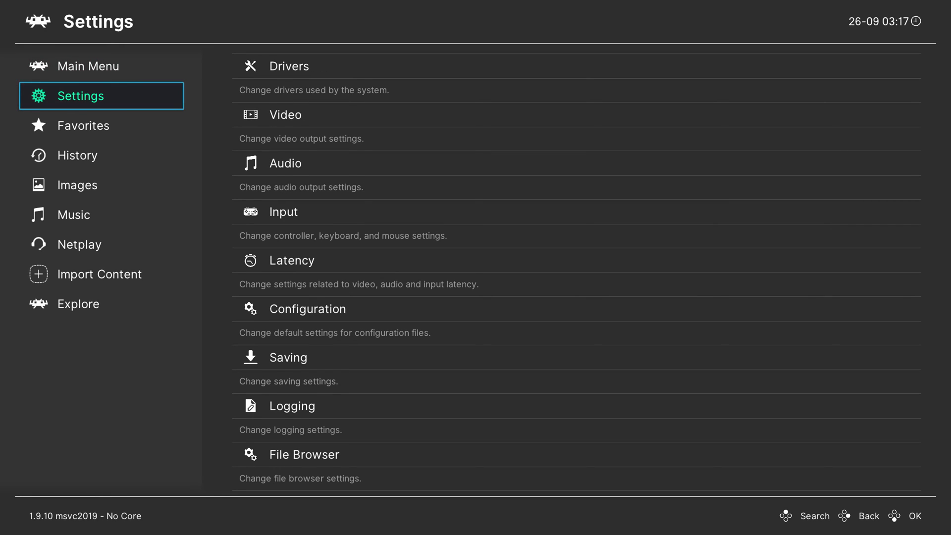
pyautogui.press('Right')
pyautogui.press('Down')
pyautogui.press('Down')
pyautogui.press('Down')
pyautogui.press('Down')
pyautogui.press('Down')
pyautogui.press('Down')
pyautogui.press('Down')
pyautogui.press('Down')
pyautogui.press('Down')
pyautogui.press('Down')
pyautogui.press('Down')
pyautogui.press('Down')
pyautogui.press('Down')
pyautogui.press('Down')
pyautogui.press('Down')
pyautogui.press('Down')
pyautogui.press('Down')
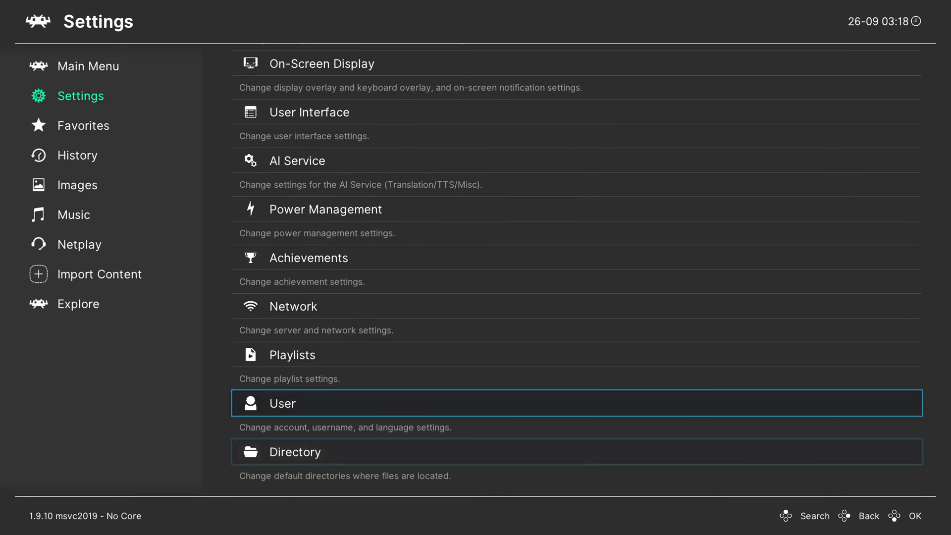
pyautogui.press('Down')
pyautogui.press('Down')
pyautogui.press('Down')
pyautogui.press('Down')
pyautogui.press('Up')
pyautogui.press('Up')
pyautogui.press('Up')
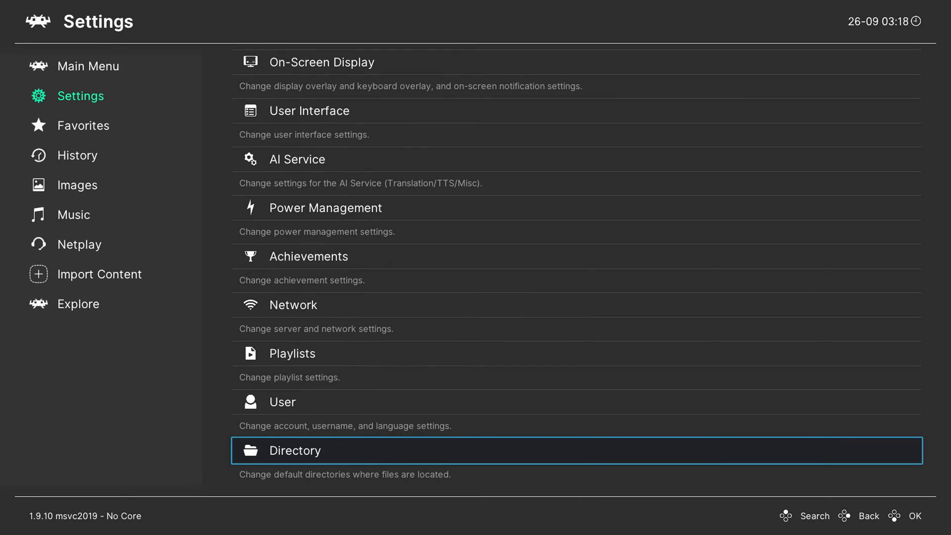
# Open the Save Files directory browser and navigate to S:\Program Files\WindowsApps.
pyautogui.press('Return')
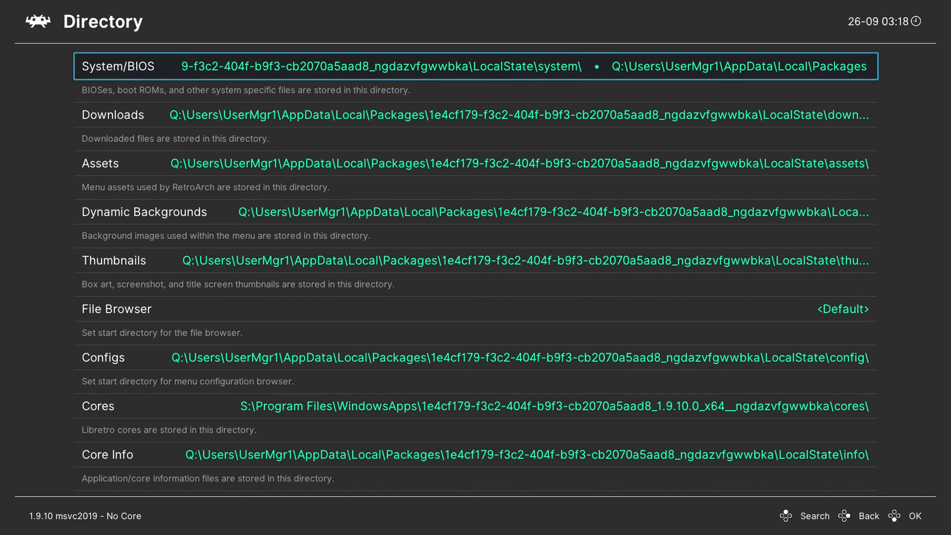
pyautogui.click(110, 305)
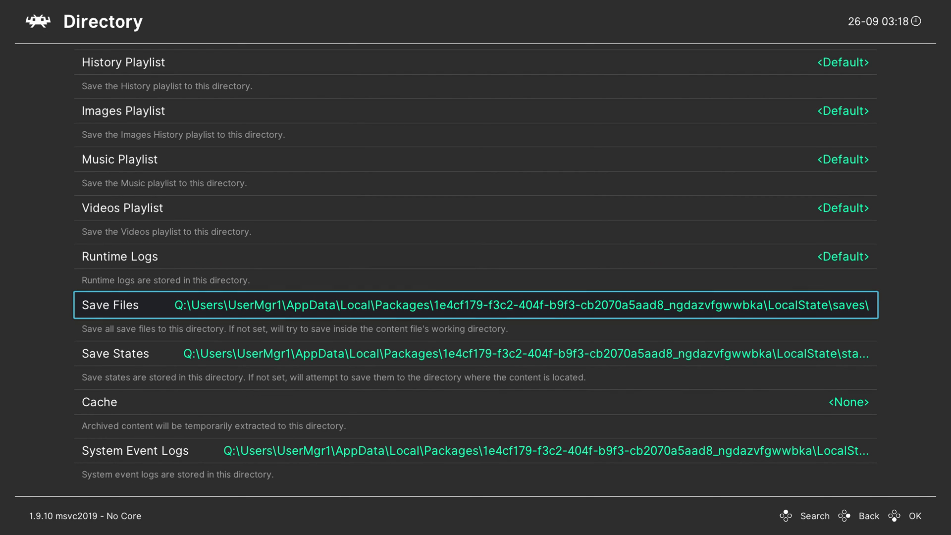
pyautogui.press('Return')
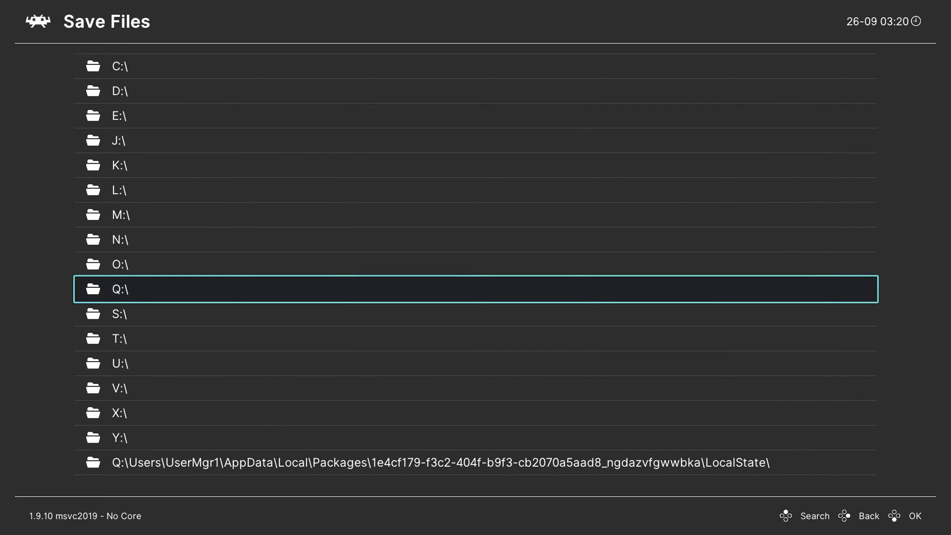
pyautogui.press('Down')
pyautogui.press('Return')
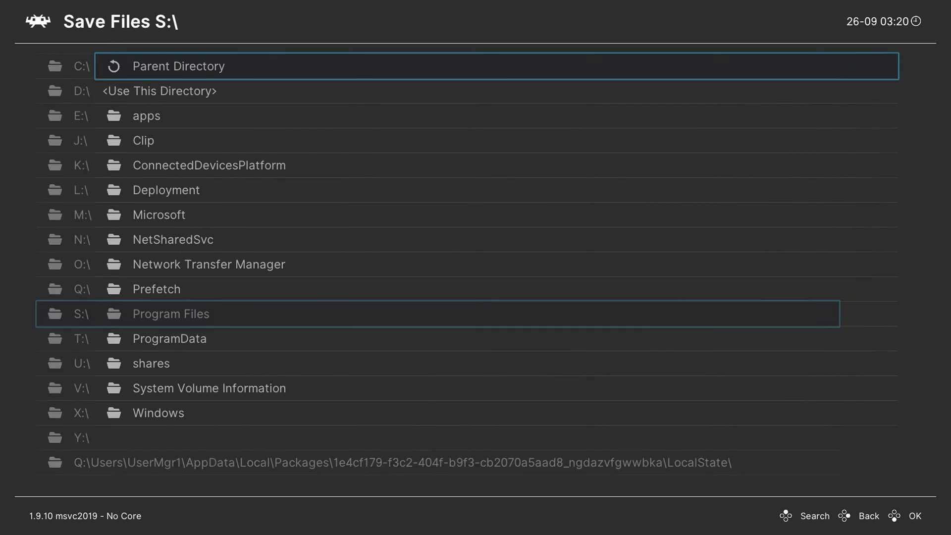
pyautogui.press('Down')
pyautogui.press('Down')
pyautogui.press('Down')
pyautogui.press('Down')
pyautogui.press('Down')
pyautogui.press('Down')
pyautogui.press('Down')
pyautogui.press('Down')
pyautogui.press('Down')
pyautogui.press('Down')
pyautogui.press('Down')
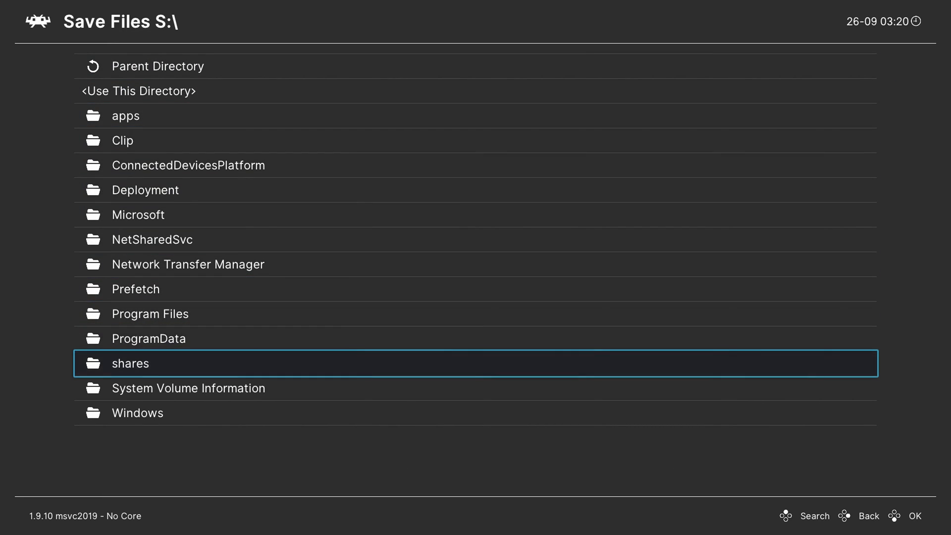
pyautogui.press('Up')
pyautogui.press('Up')
pyautogui.press('Return')
pyautogui.press('Down')
pyautogui.press('Down')
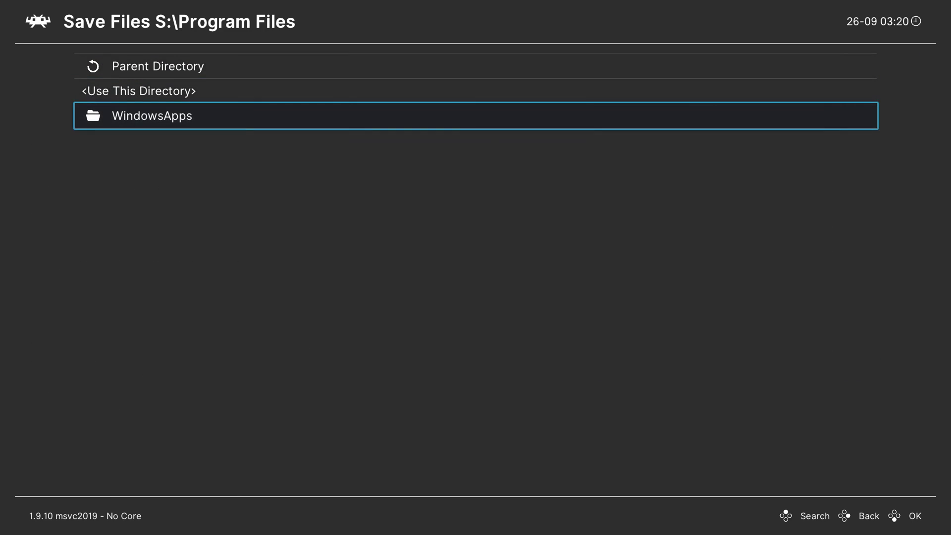
pyautogui.press('Return')
# Choose the x64 RetroArch package's saves folder as the Save Files directory.
pyautogui.press('Down')
pyautogui.press('Down')
pyautogui.press('Down')
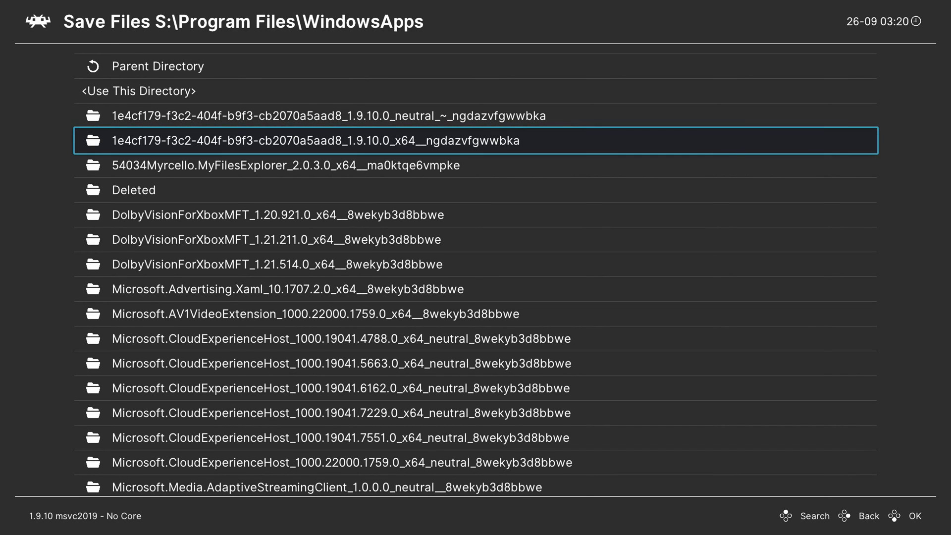
pyautogui.press('Return')
pyautogui.press('Down')
pyautogui.press('Down')
pyautogui.press('Down')
pyautogui.press('Down')
pyautogui.press('Down')
pyautogui.press('Down')
pyautogui.press('Down')
pyautogui.press('Down')
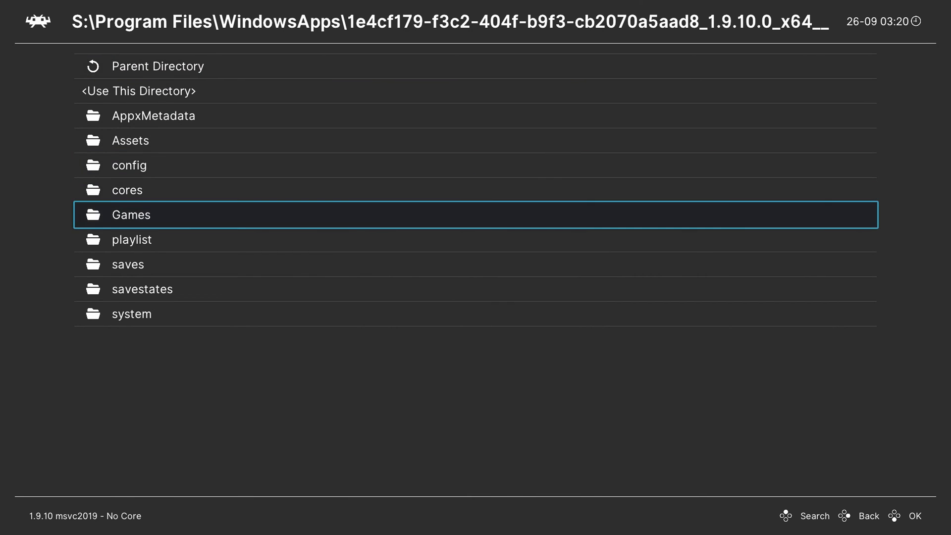
pyautogui.press('Return')
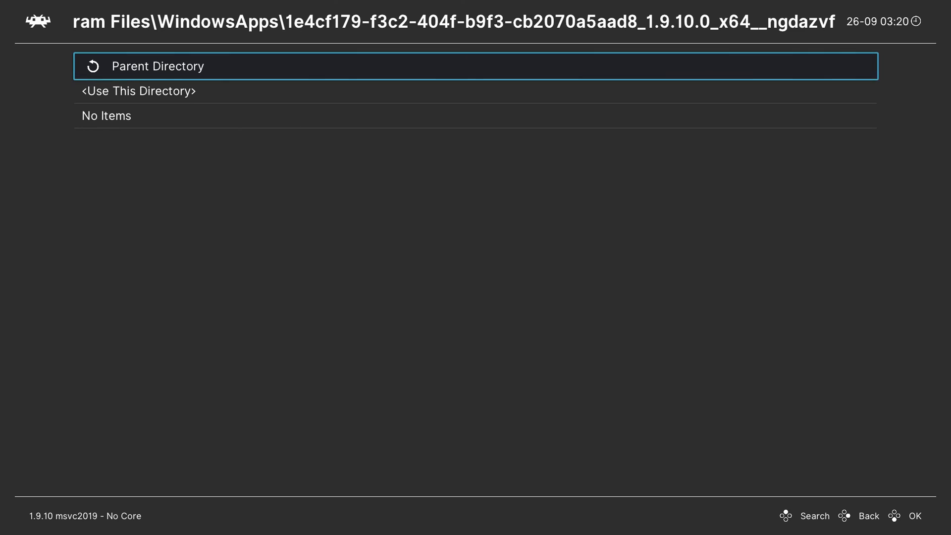
pyautogui.press('Down')
pyautogui.press('Return')
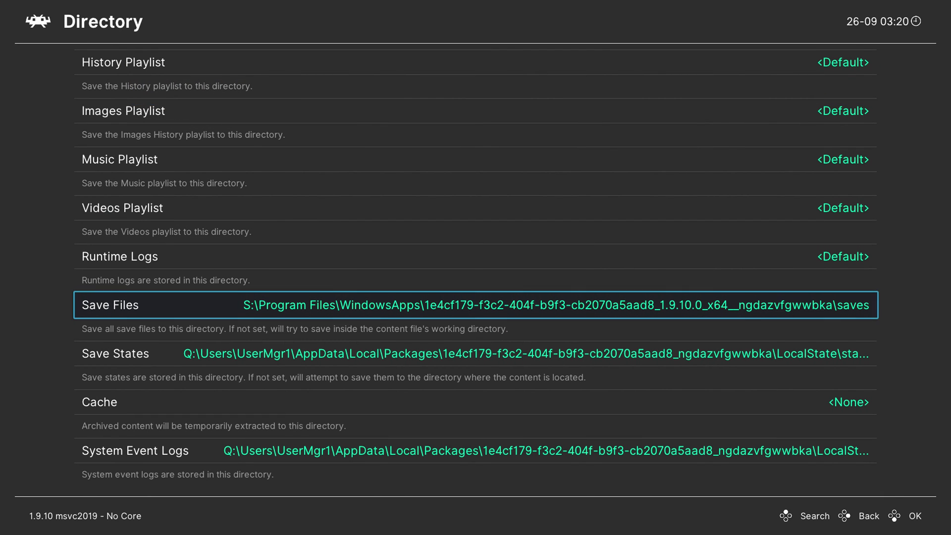
# For Save States, browse to the x64 RetroArch package under S:\Program Files\WindowsApps.
pyautogui.press('Down')
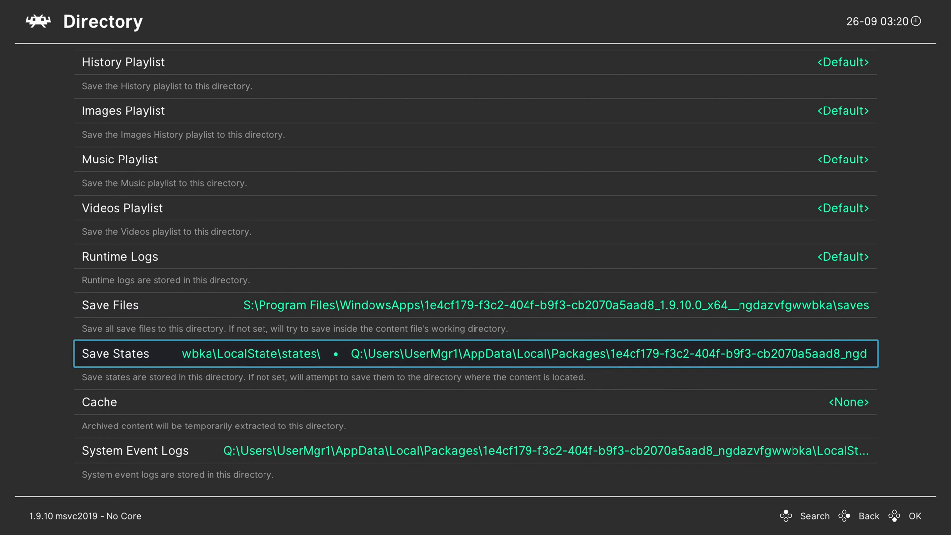
pyautogui.press('Return')
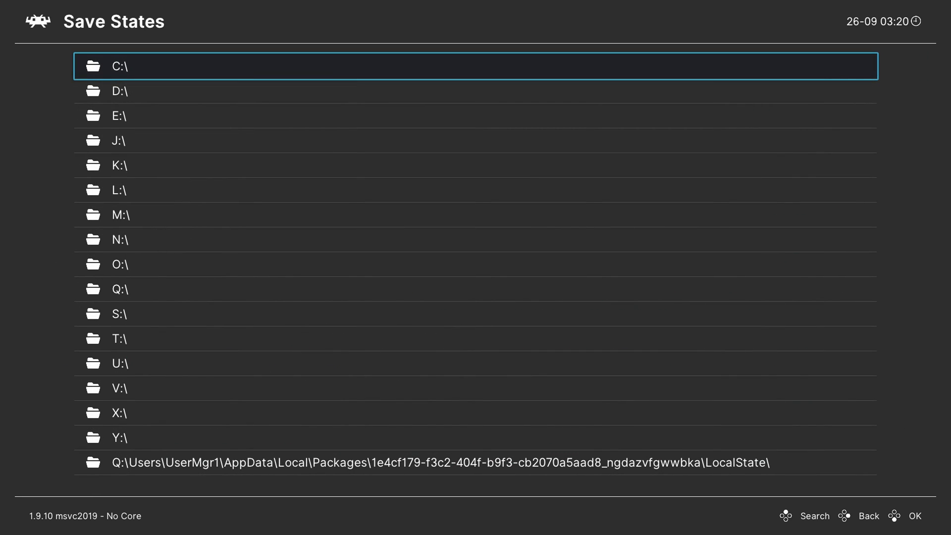
pyautogui.press('Up')
pyautogui.press('Up')
pyautogui.press('Up')
pyautogui.press('Up')
pyautogui.press('Up')
pyautogui.press('Up')
pyautogui.press('Up')
pyautogui.press('Return')
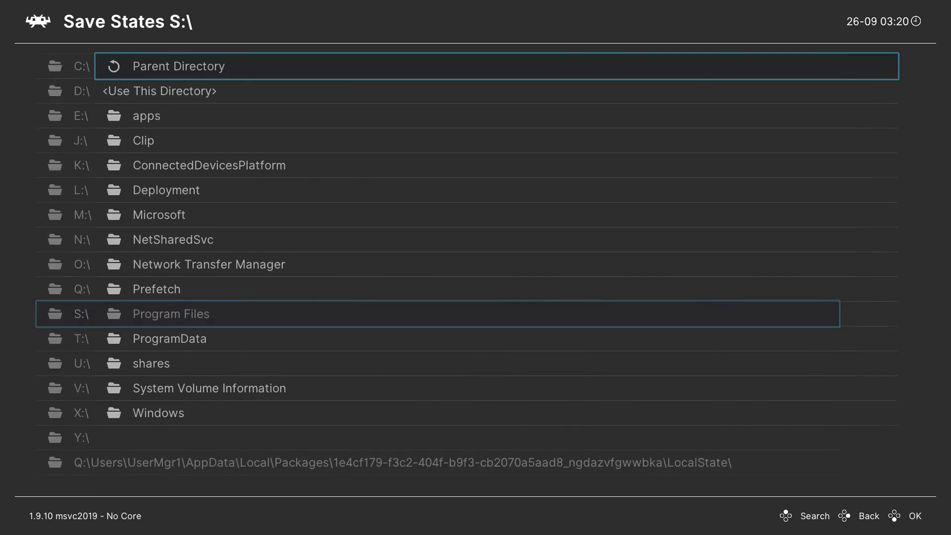
pyautogui.press('Down')
pyautogui.press('Down')
pyautogui.press('Down')
pyautogui.press('Down')
pyautogui.press('Down')
pyautogui.press('Down')
pyautogui.press('Down')
pyautogui.press('Down')
pyautogui.press('Down')
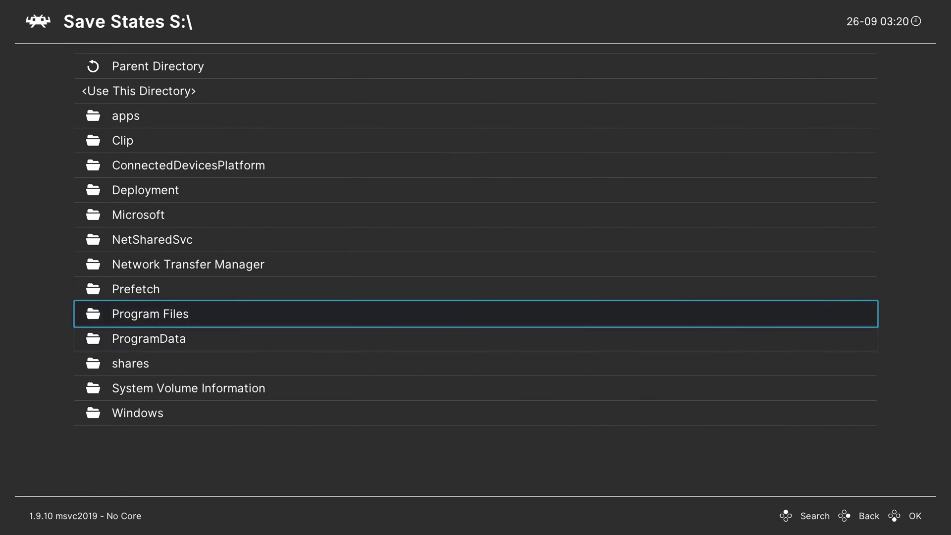
pyautogui.press('Return')
pyautogui.press('Down')
pyautogui.press('Down')
pyautogui.press('Return')
pyautogui.press('Down')
pyautogui.press('Down')
pyautogui.press('Down')
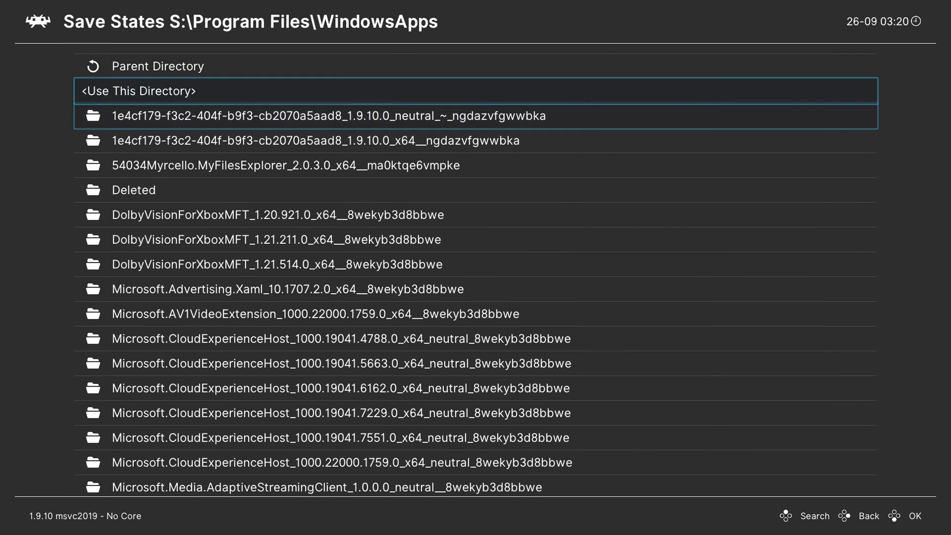
pyautogui.press('Return')
# Choose the package's savestates folder as the Save States directory.
pyautogui.press('Down')
pyautogui.press('Down')
pyautogui.press('Down')
pyautogui.press('Down')
pyautogui.press('Down')
pyautogui.press('Down')
pyautogui.press('Down')
pyautogui.press('Down')
pyautogui.press('Down')
pyautogui.press('Down')
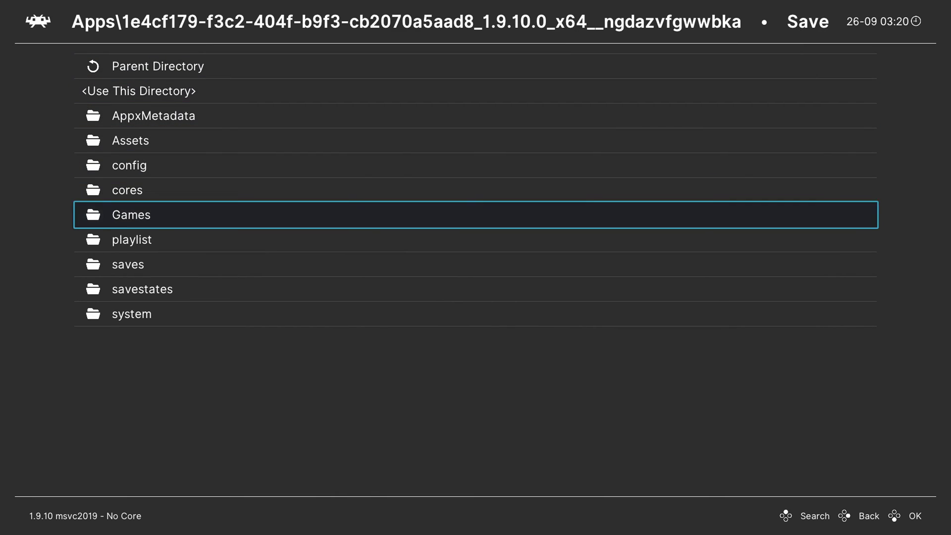
pyautogui.press('Up')
pyautogui.press('Return')
pyautogui.press('Down')
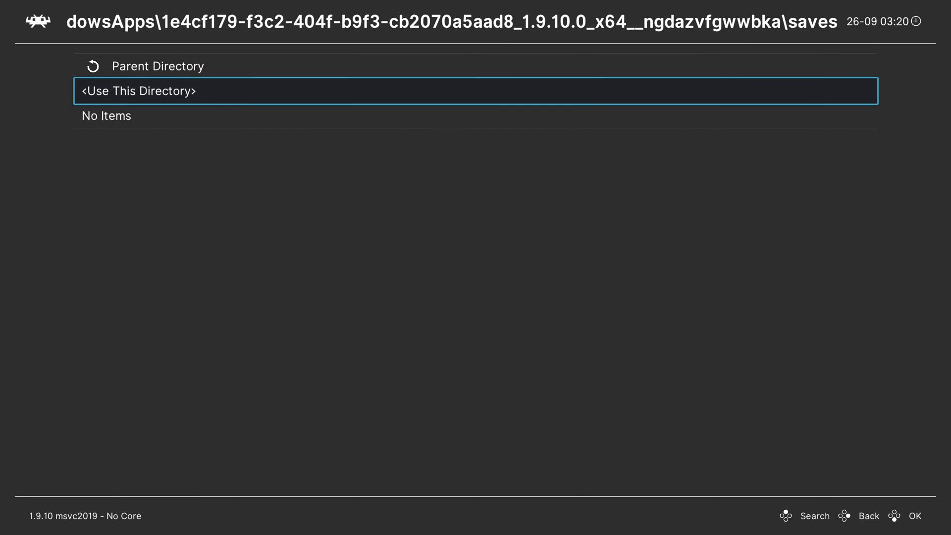
pyautogui.press('Return')
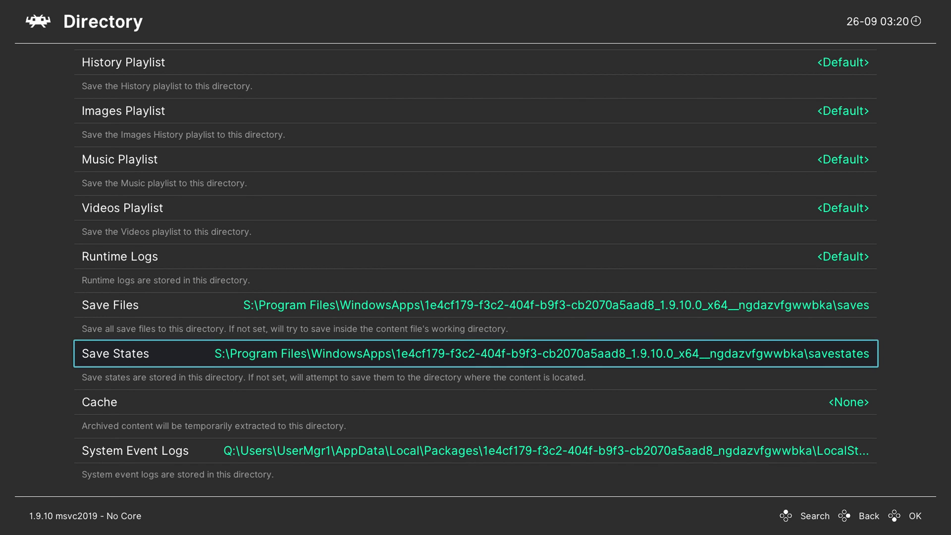
pyautogui.press('Down')
pyautogui.press('Down')
pyautogui.press('Down')
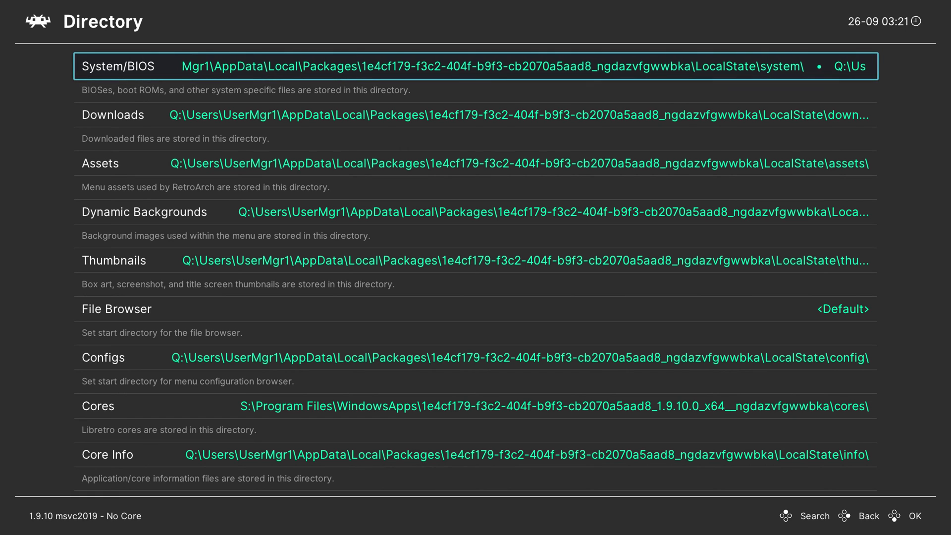
# For System/BIOS, browse to the x64 RetroArch package under S:\Program Files\WindowsApps.
pyautogui.press('Return')
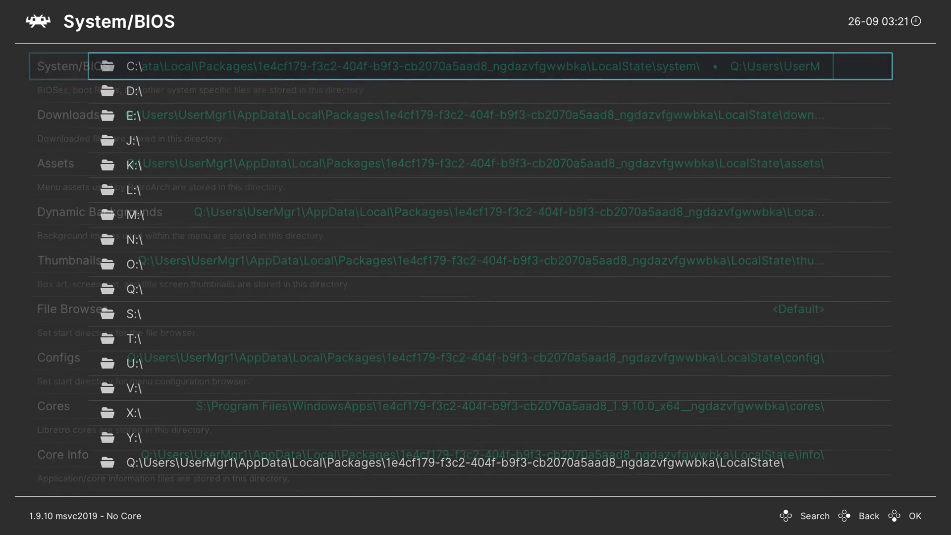
pyautogui.press('Up')
pyautogui.press('Up')
pyautogui.press('Up')
pyautogui.press('Up')
pyautogui.press('Up')
pyautogui.press('Up')
pyautogui.press('Up')
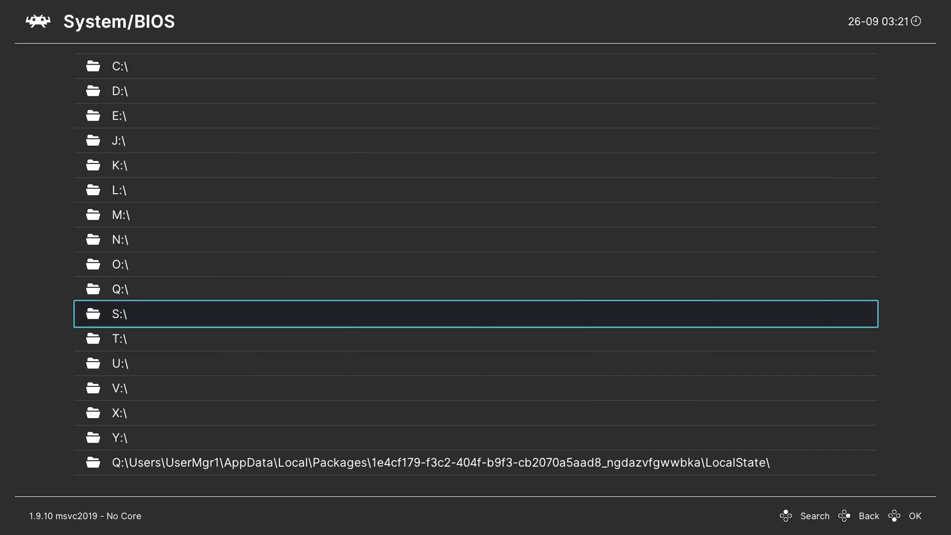
pyautogui.press('Return')
pyautogui.press('Up')
pyautogui.press('Up')
pyautogui.press('Up')
pyautogui.press('Up')
pyautogui.press('Up')
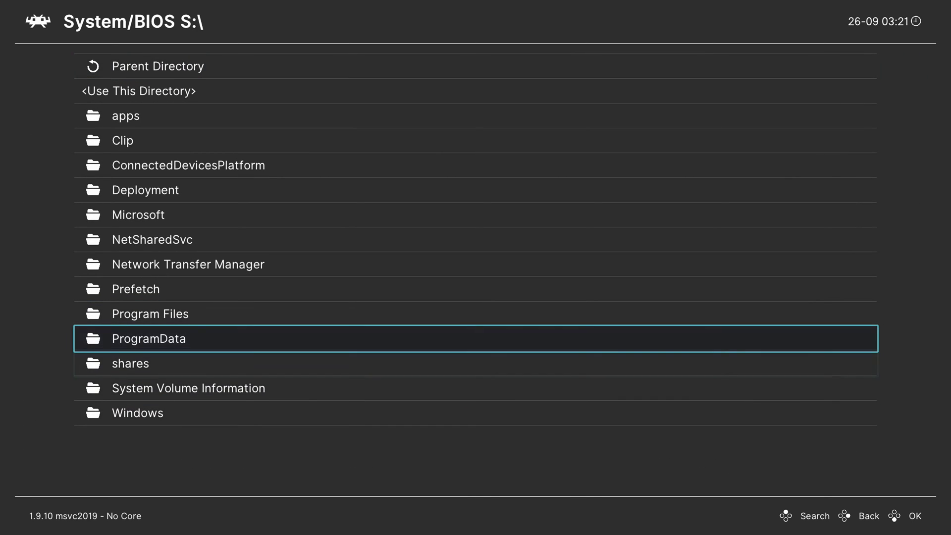
pyautogui.press('Return')
pyautogui.press('Up')
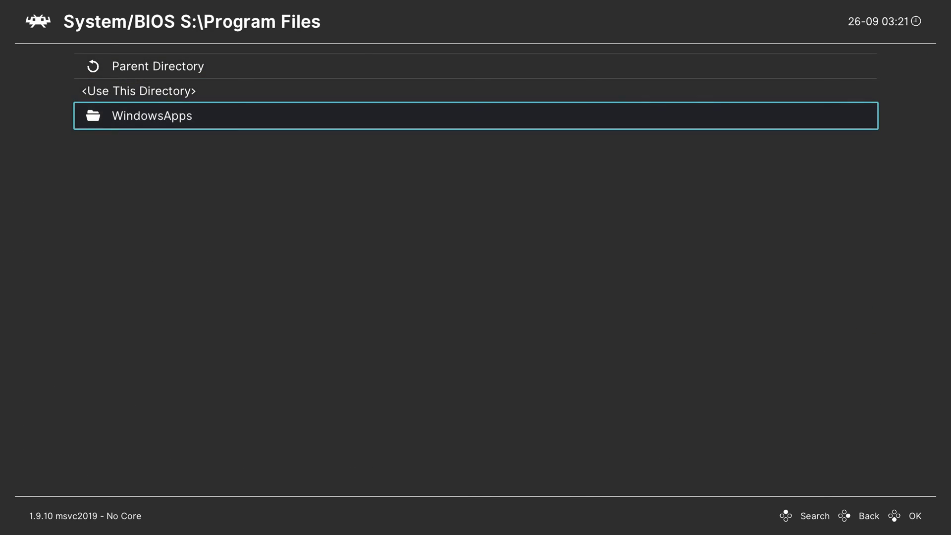
pyautogui.press('Return')
pyautogui.press('Down')
pyautogui.press('Down')
pyautogui.press('Down')
pyautogui.press('Return')
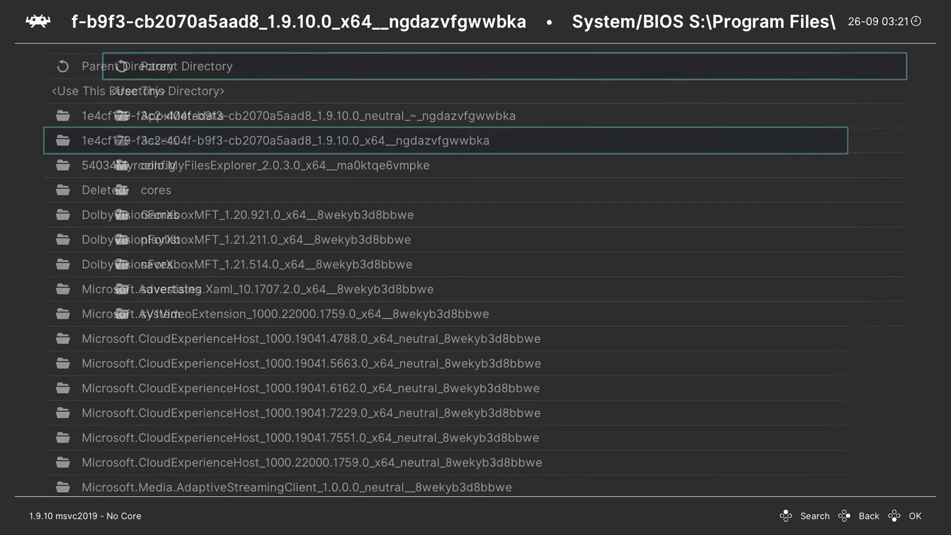
# Choose the package's system folder as the System/BIOS directory.
pyautogui.press('Down')
pyautogui.press('Down')
pyautogui.press('Down')
pyautogui.press('Down')
pyautogui.press('Down')
pyautogui.press('Down')
pyautogui.press('Down')
pyautogui.press('Down')
pyautogui.press('Down')
pyautogui.press('Down')
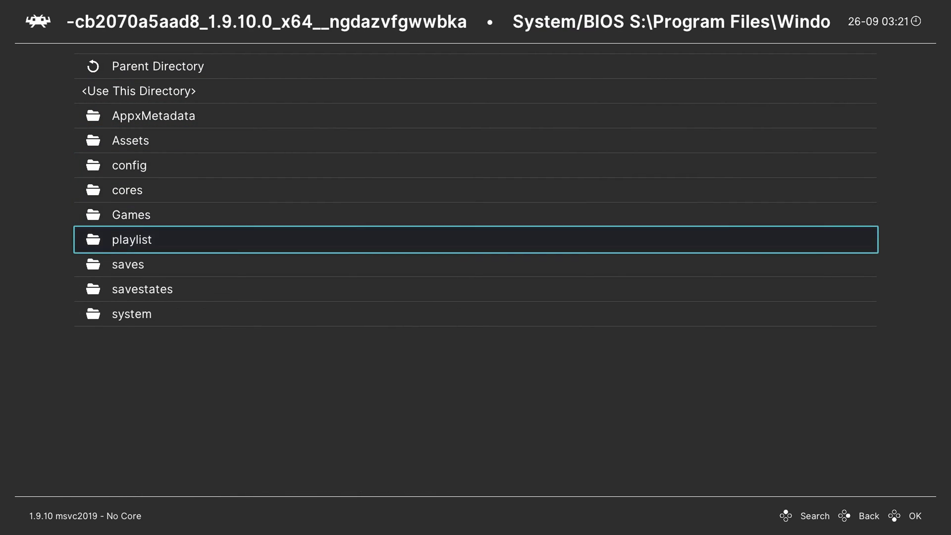
pyautogui.press('Return')
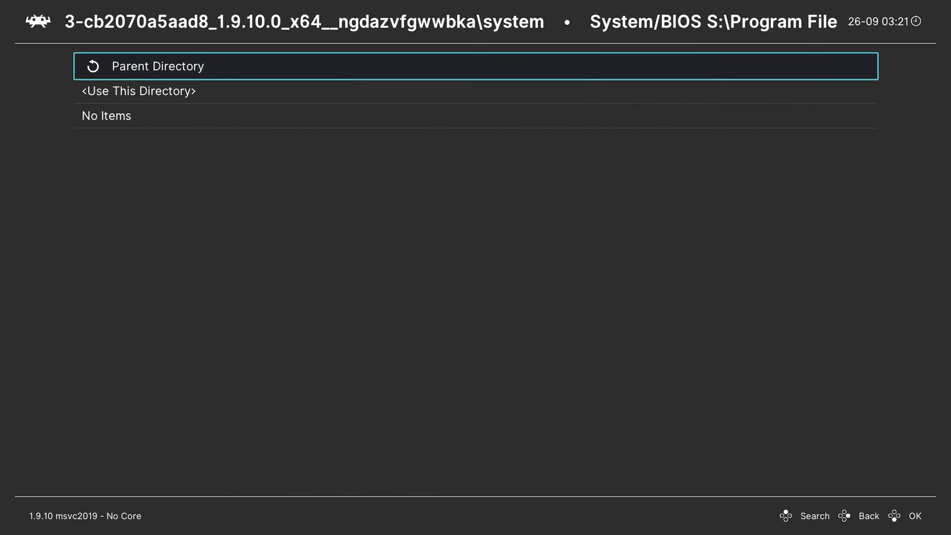
pyautogui.press('Down')
pyautogui.press('Return')
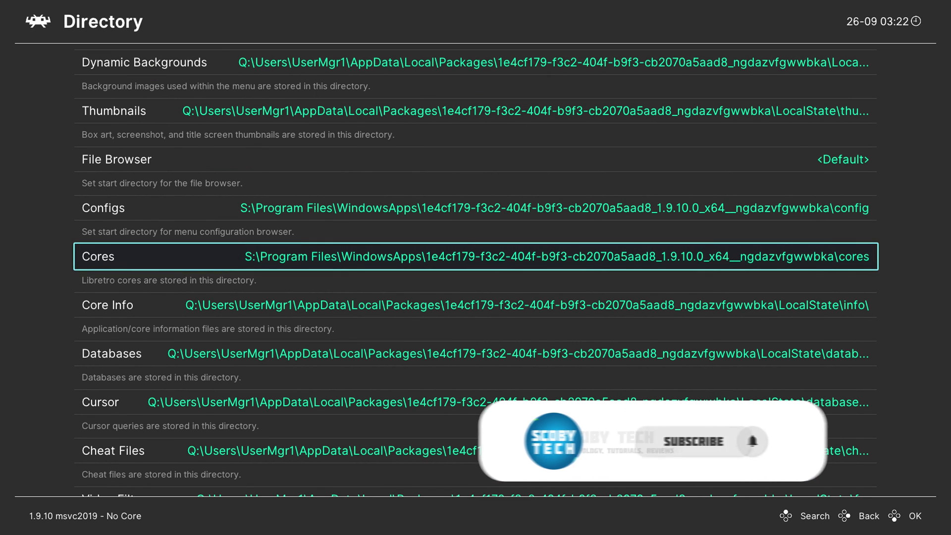
# Use Main Menu > Configuration File > Save Current Configuration to write retroarch.cfg.
pyautogui.press('BackSpace')
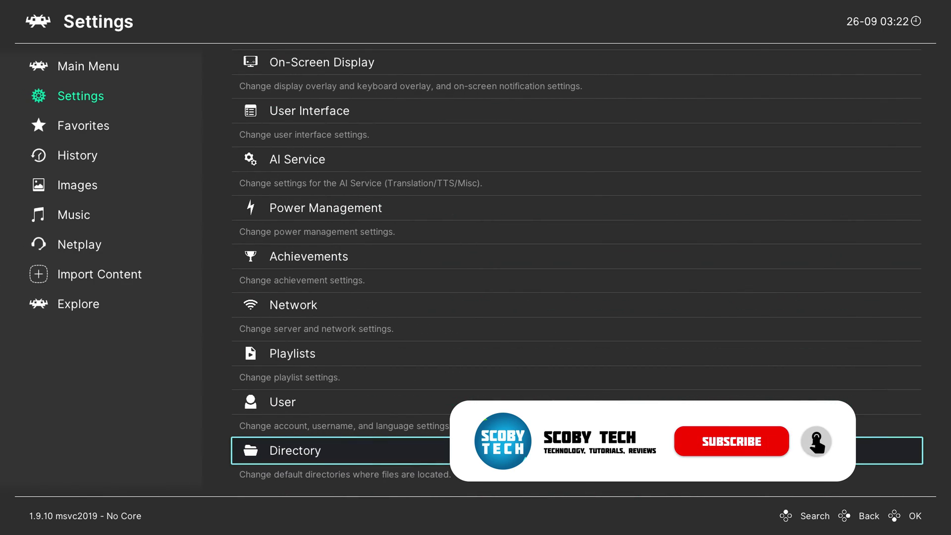
pyautogui.press('BackSpace')
pyautogui.press('Up')
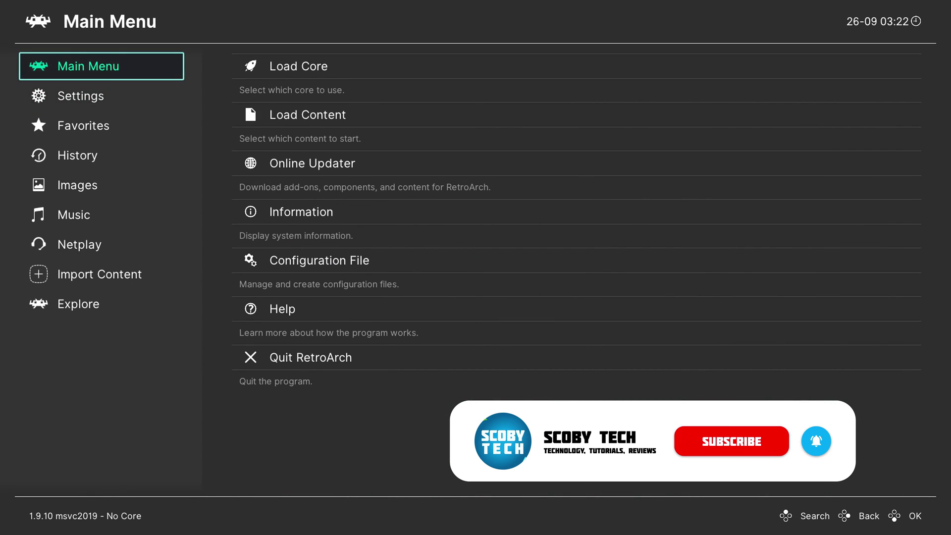
pyautogui.press('Right')
pyautogui.press('Return')
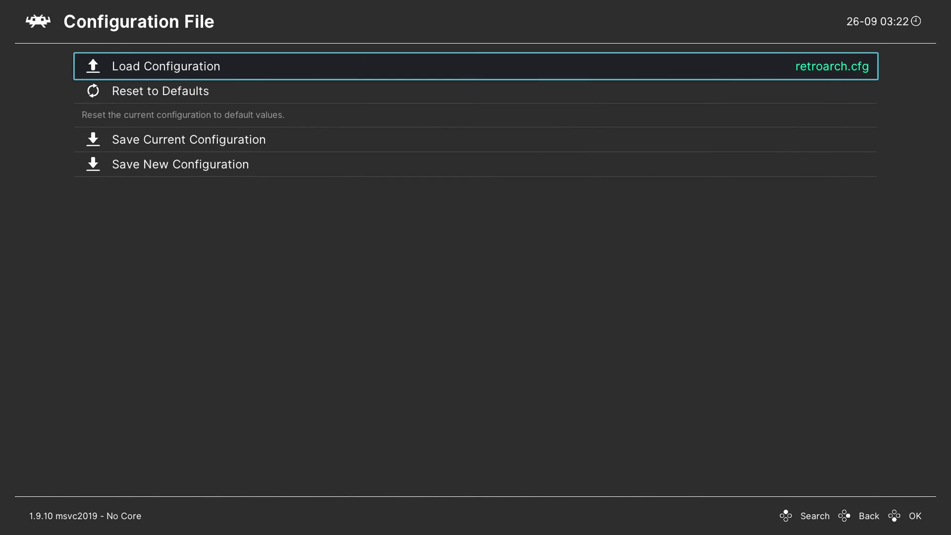
pyautogui.press('Down')
pyautogui.press('Down')
pyautogui.press('Return')
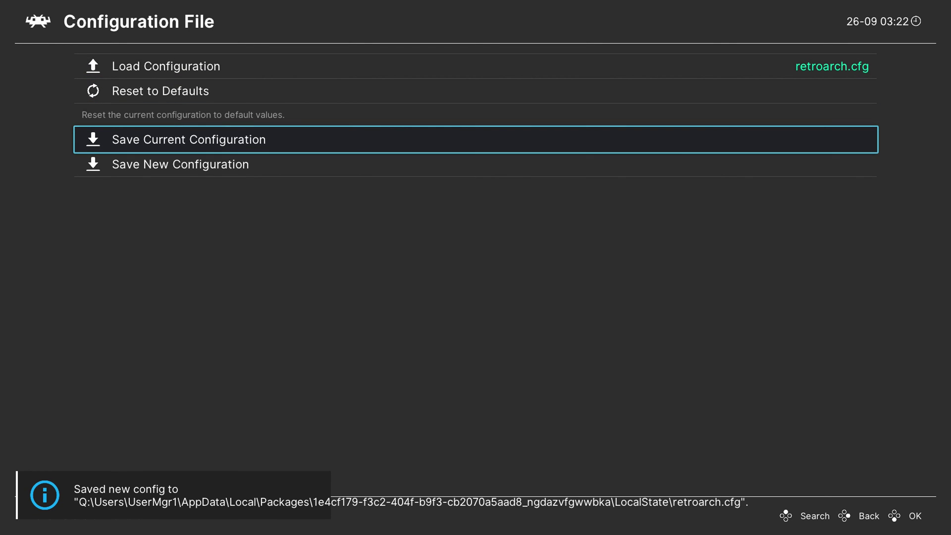